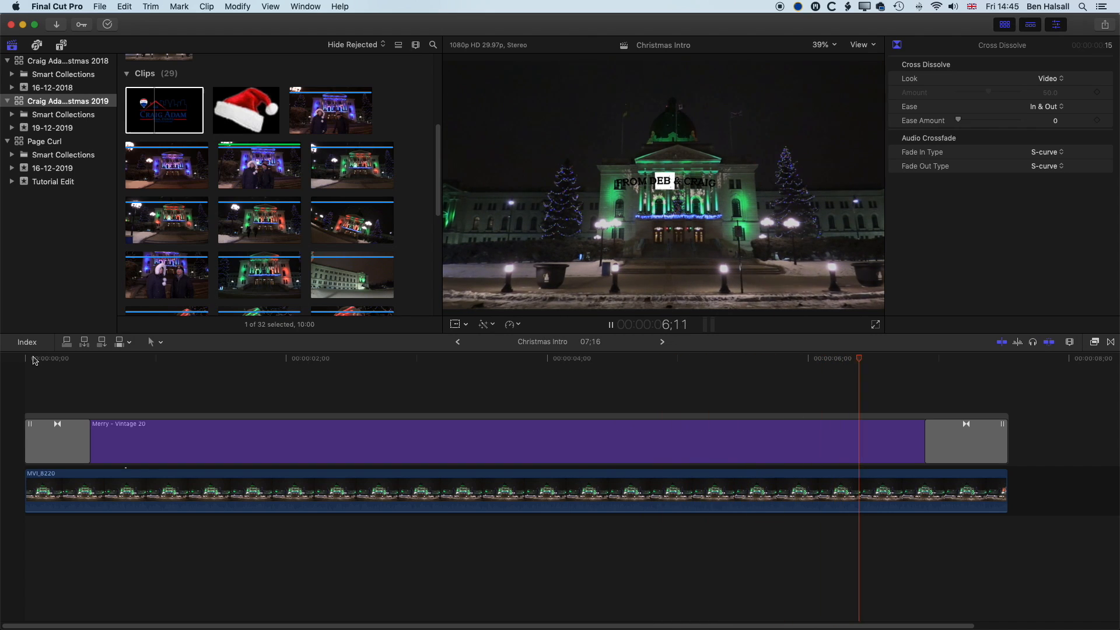
# - Show the colour controls and play back the Christmas Intro timeline to review the animated title
pyautogui.press('super+6')
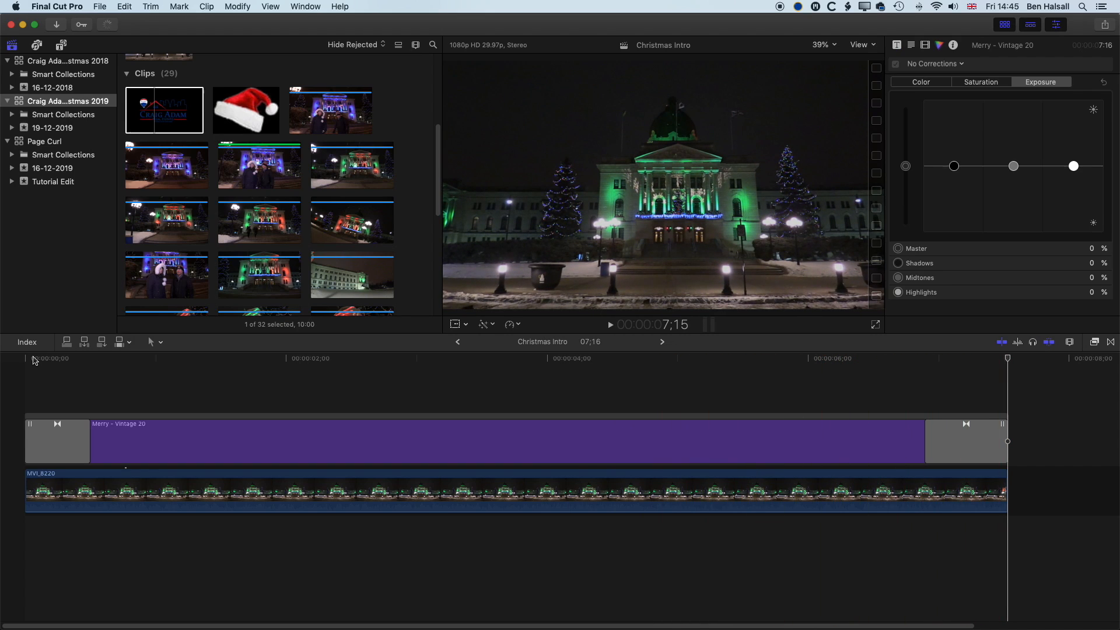
pyautogui.press('space')
pyautogui.press('space')
# - Find the snow gen generator in the ks category of the installed generators
pyautogui.click(61, 45)
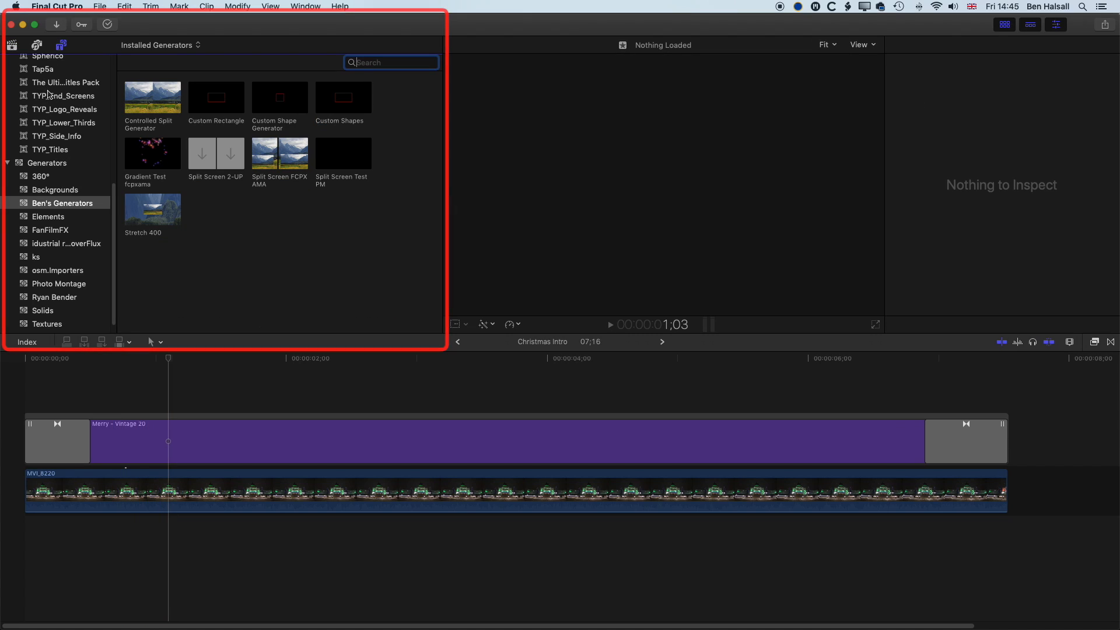
pyautogui.scroll(10, 49, 93)
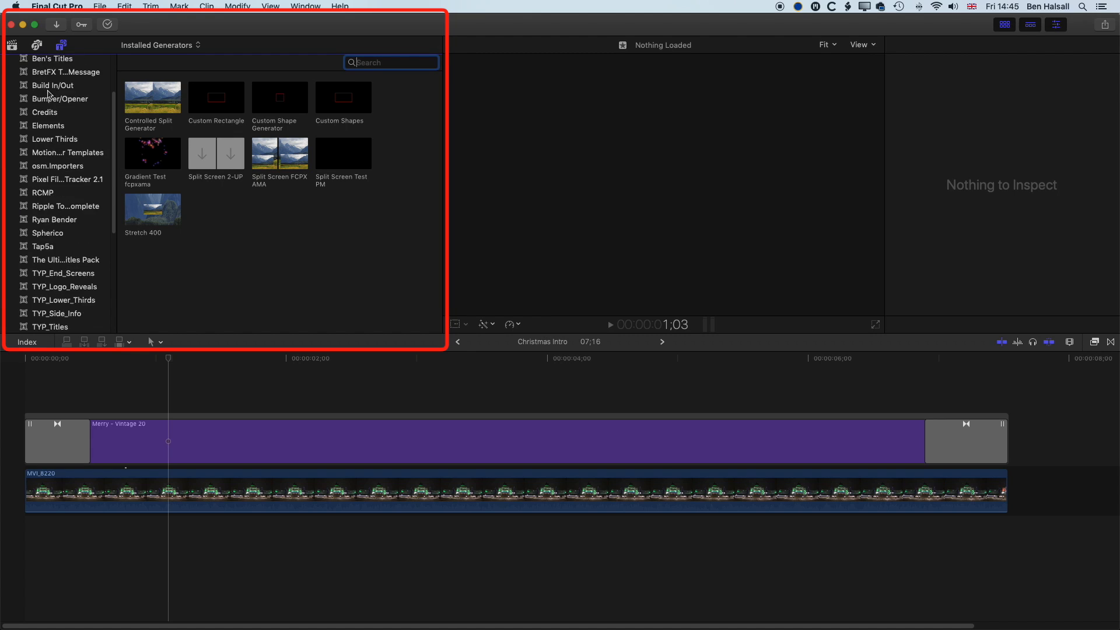
pyautogui.scroll(-10, 42, 129)
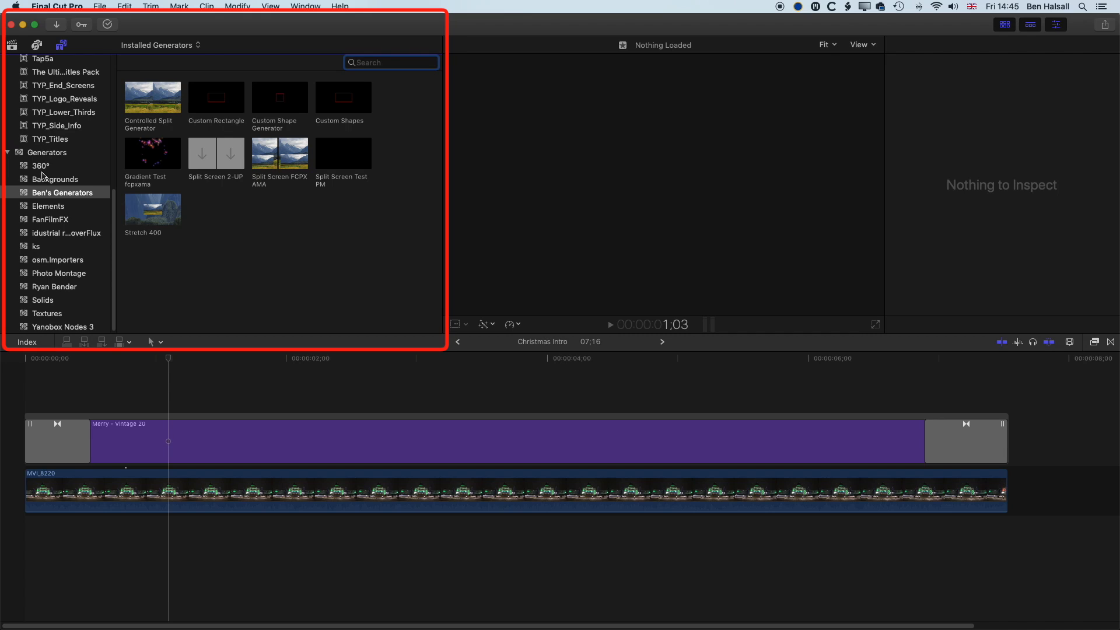
pyautogui.click(35, 248)
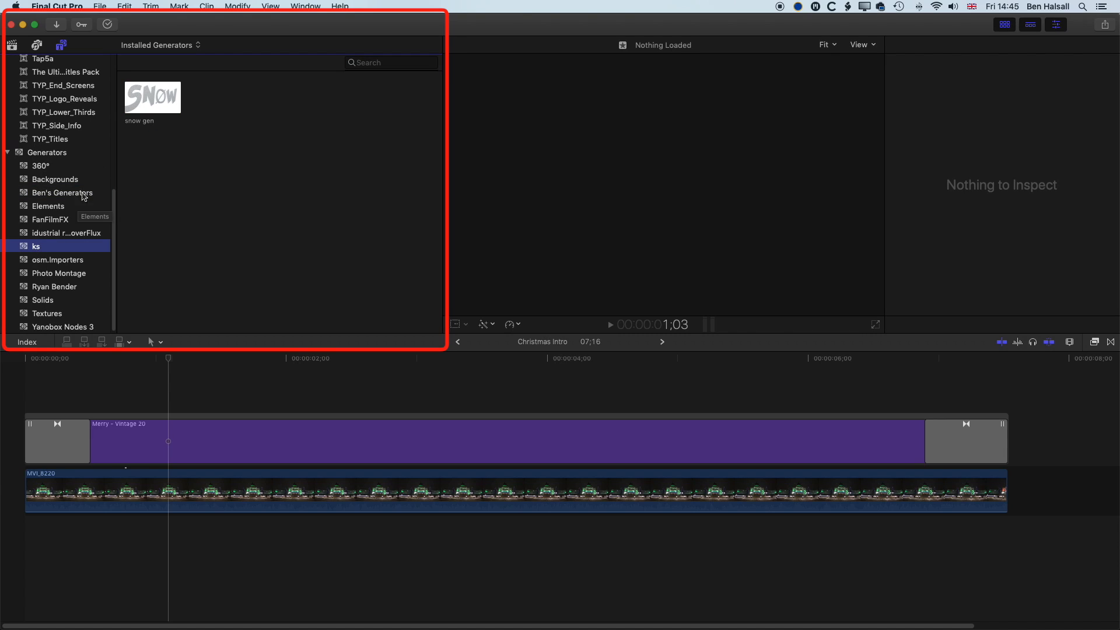
pyautogui.click(170, 102)
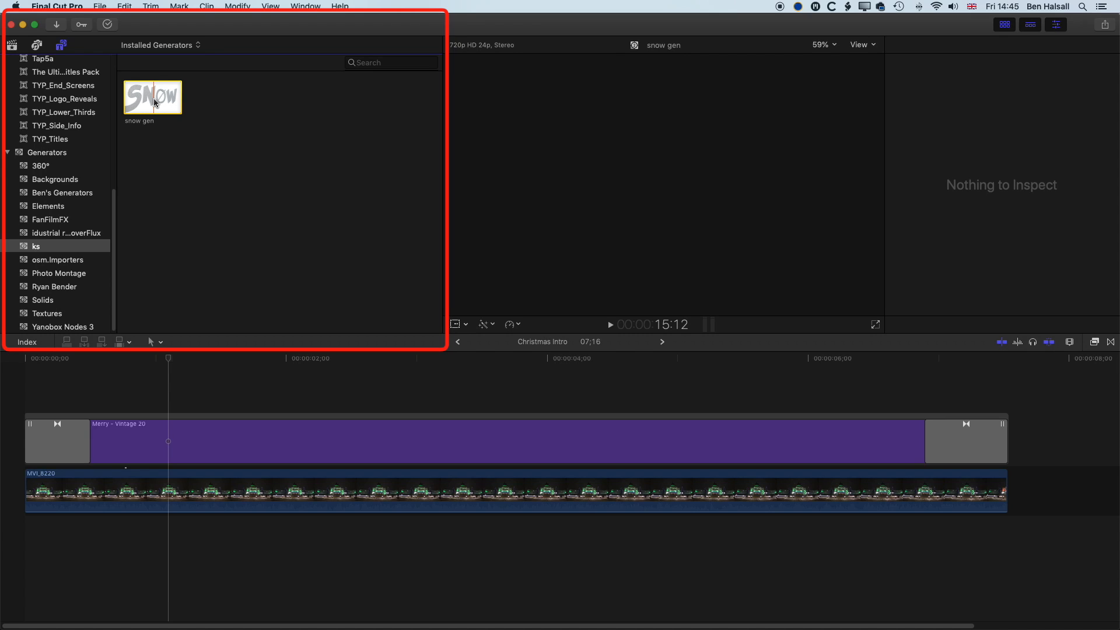
# - Go forward to the empty Snow project and add the snow gen generator at the start of its timeline
pyautogui.click(663, 341)
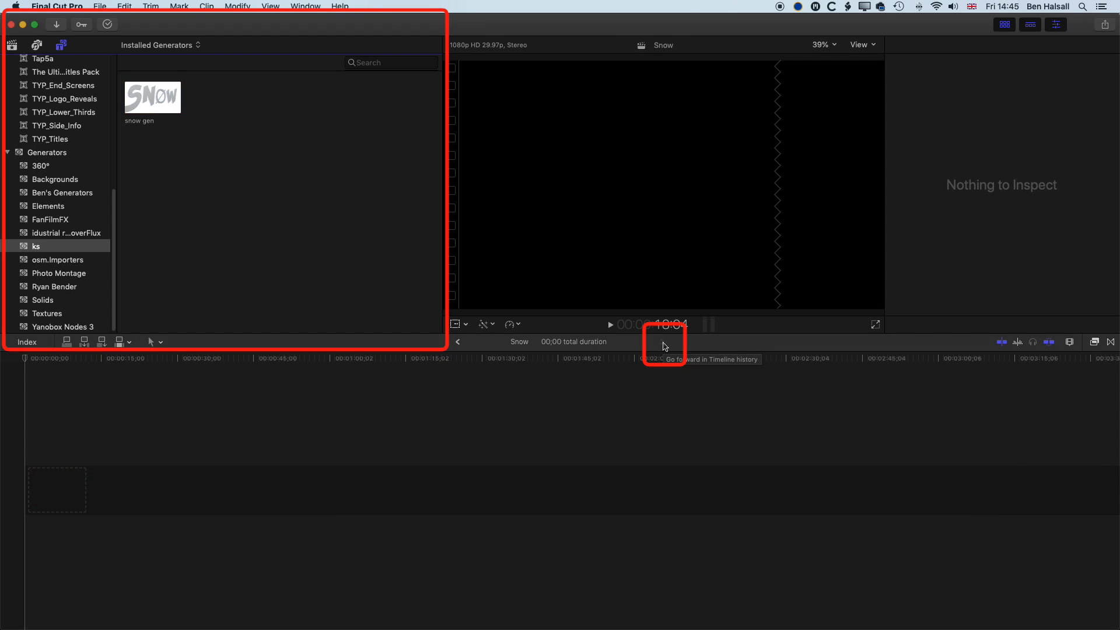
pyautogui.click(135, 94)
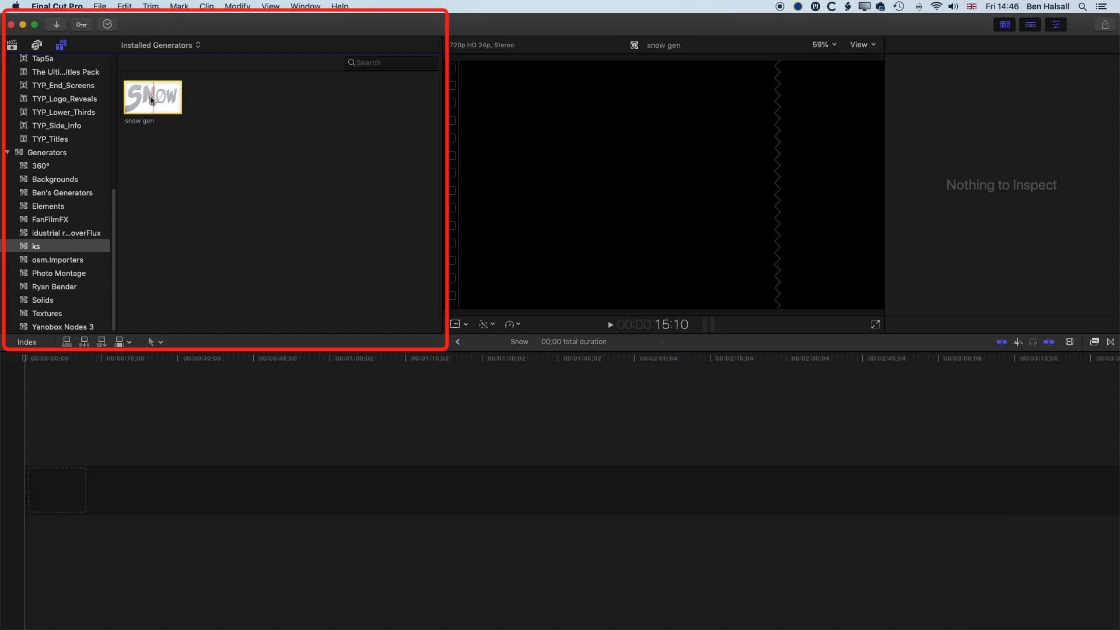
pyautogui.moveTo(148, 96); pyautogui.dragTo(37, 490)
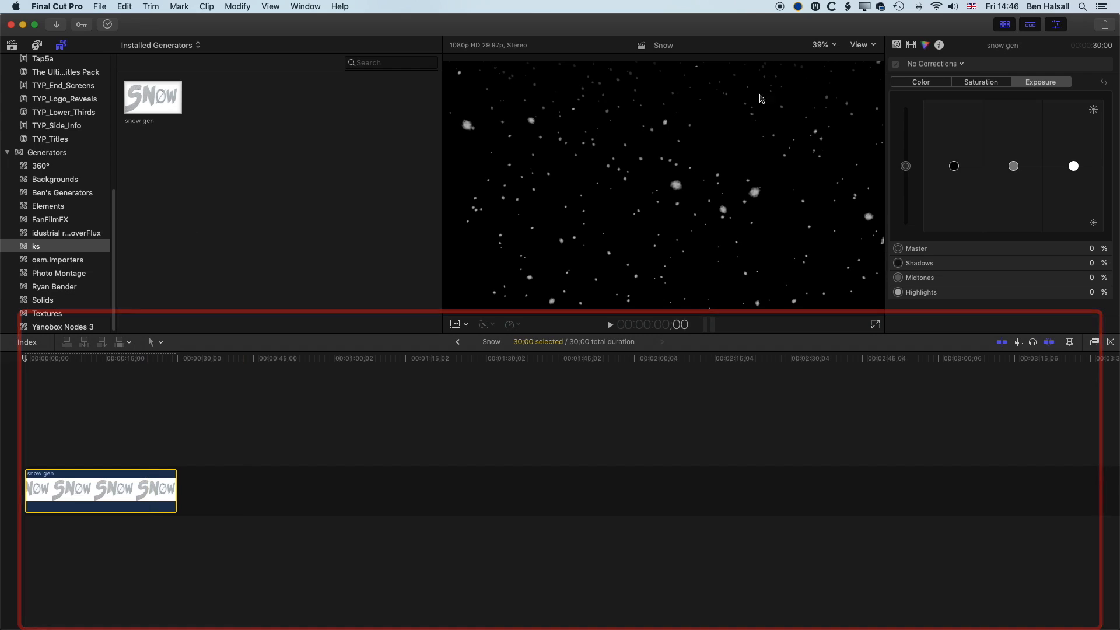
# - Set the Speed of the snow gen generator to 3.0 in its published parameters
pyautogui.click(896, 45)
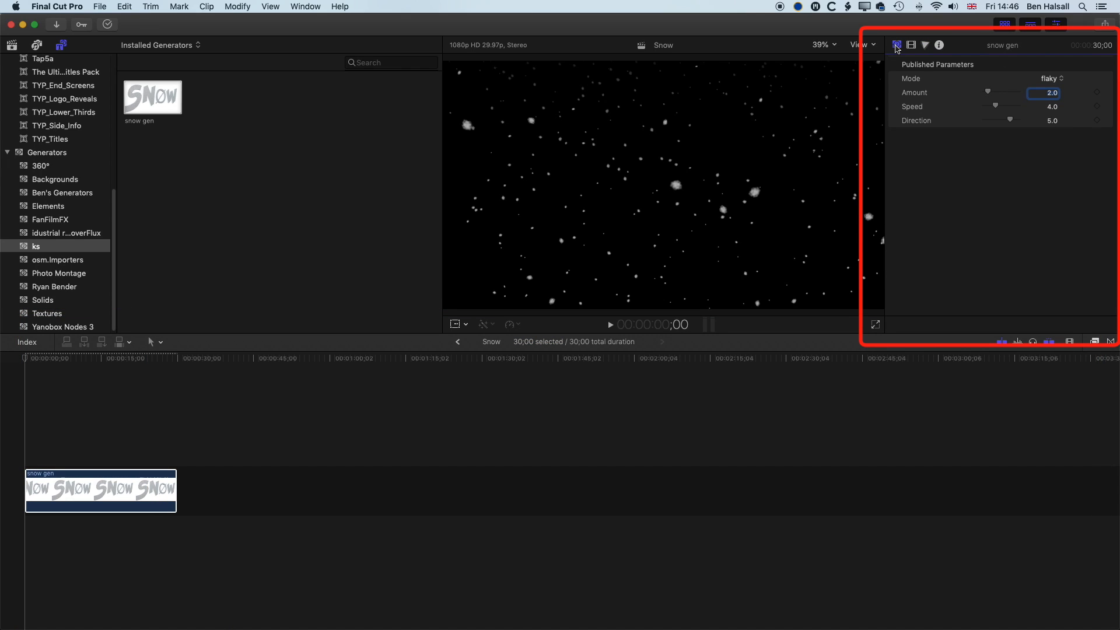
pyautogui.click(1052, 107)
pyautogui.write('3')
pyautogui.click(1046, 120)
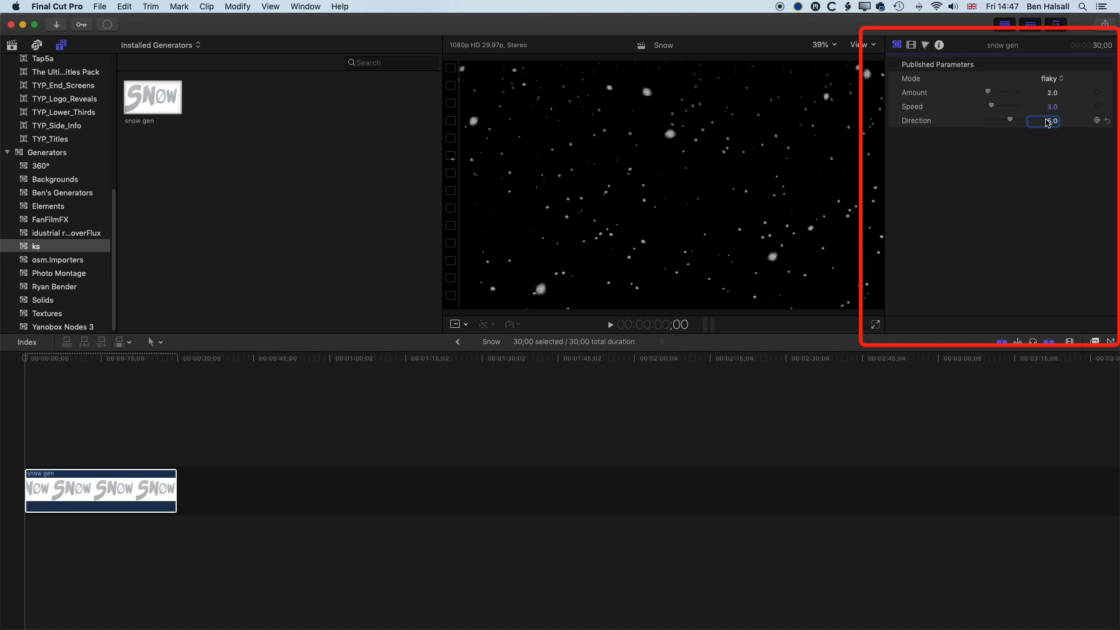
# - Set the duration of the snow gen clip in the timeline to 4 minutes (04:00;02)
pyautogui.click(123, 497)
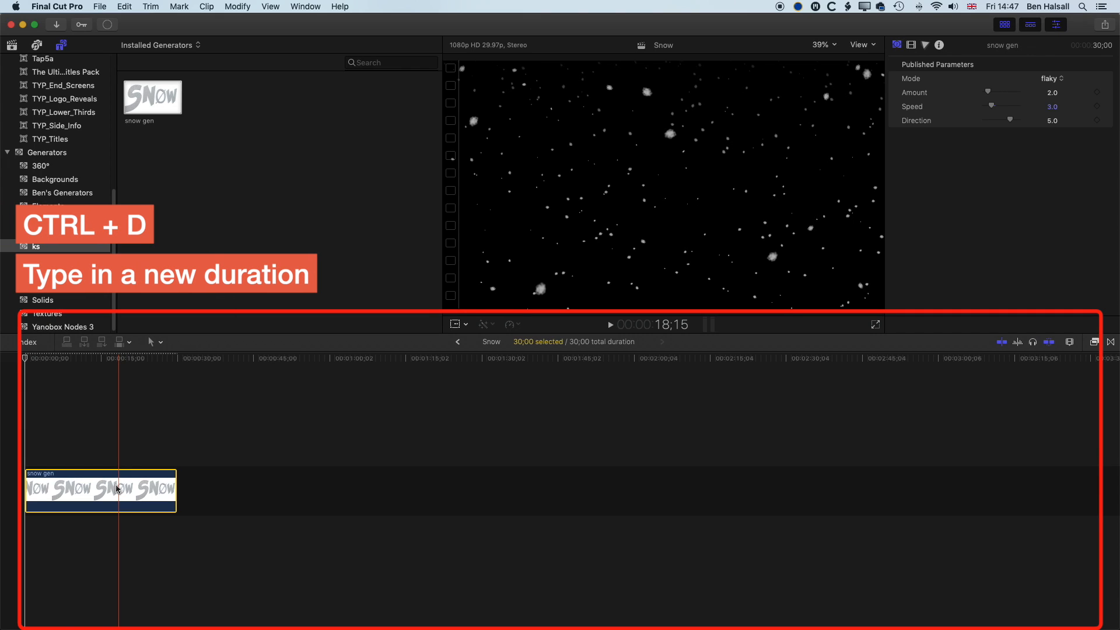
pyautogui.hotkey('ctrl', 'd')
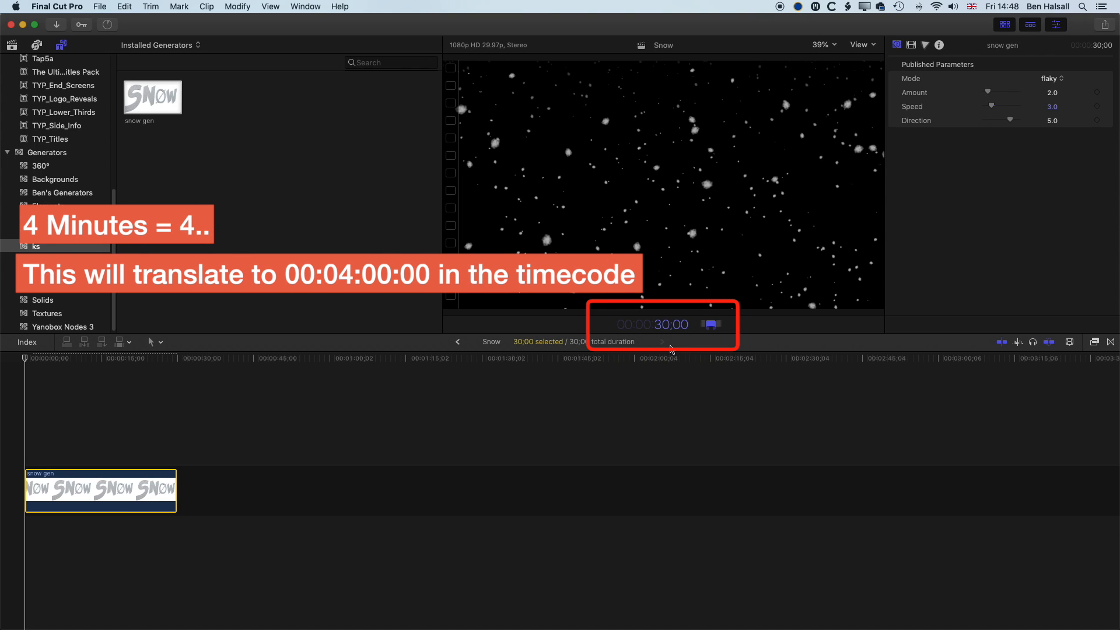
pyautogui.write('4:00;02')
pyautogui.press('Return')
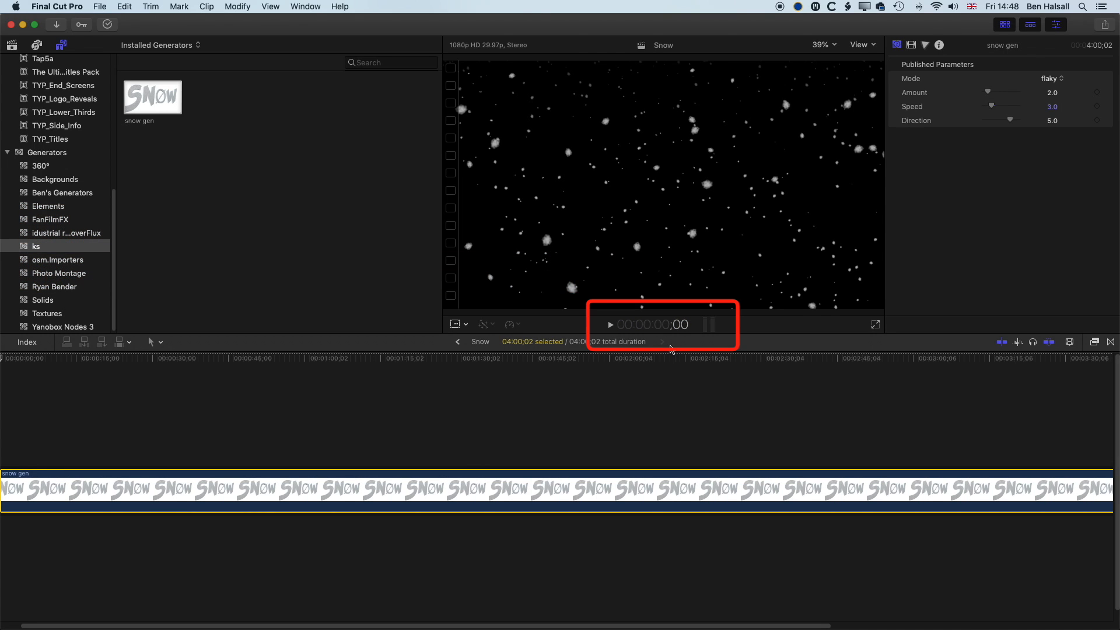
pyautogui.hotkey('shift', 'z')
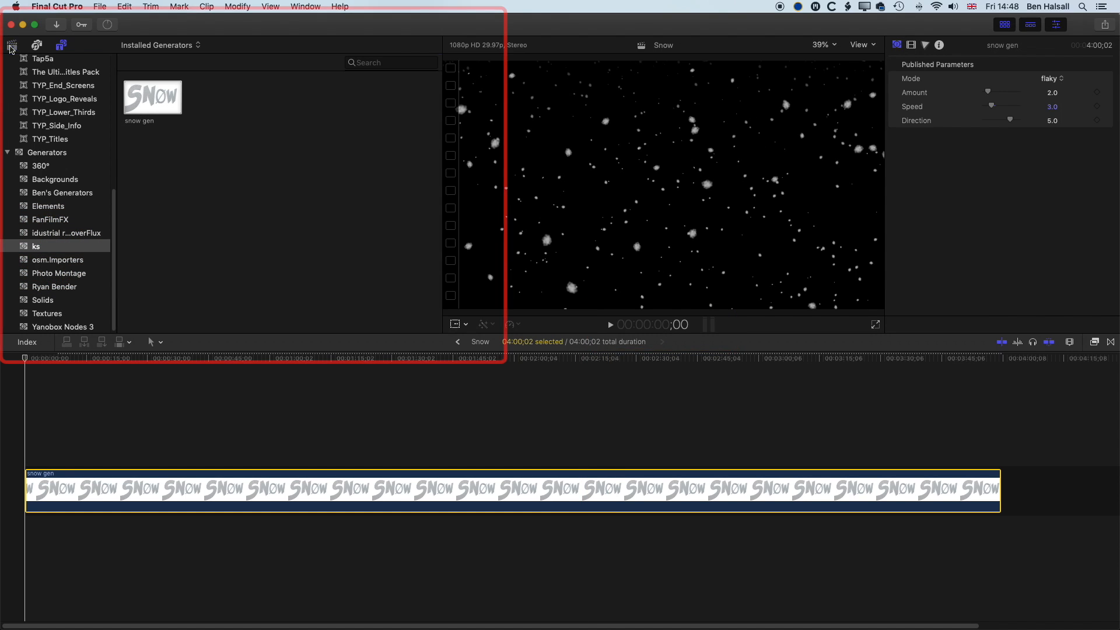
# - Change the Snow project's rendering codec to Apple ProRes 4444 in its project settings
pyautogui.click(12, 45)
pyautogui.scroll(5, 174, 86)
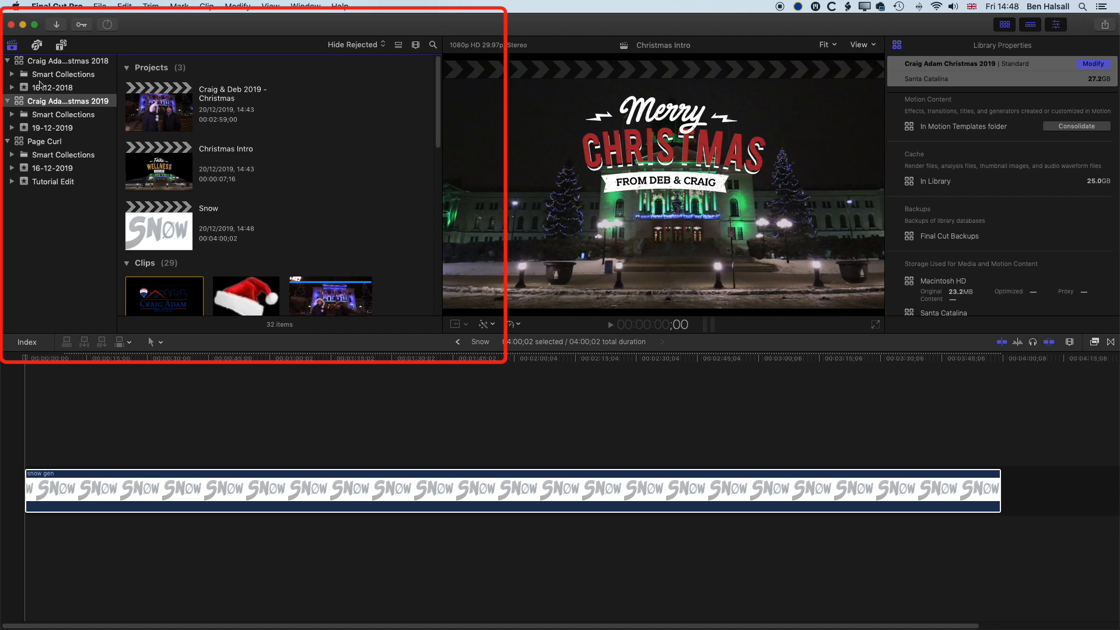
pyautogui.click(164, 229)
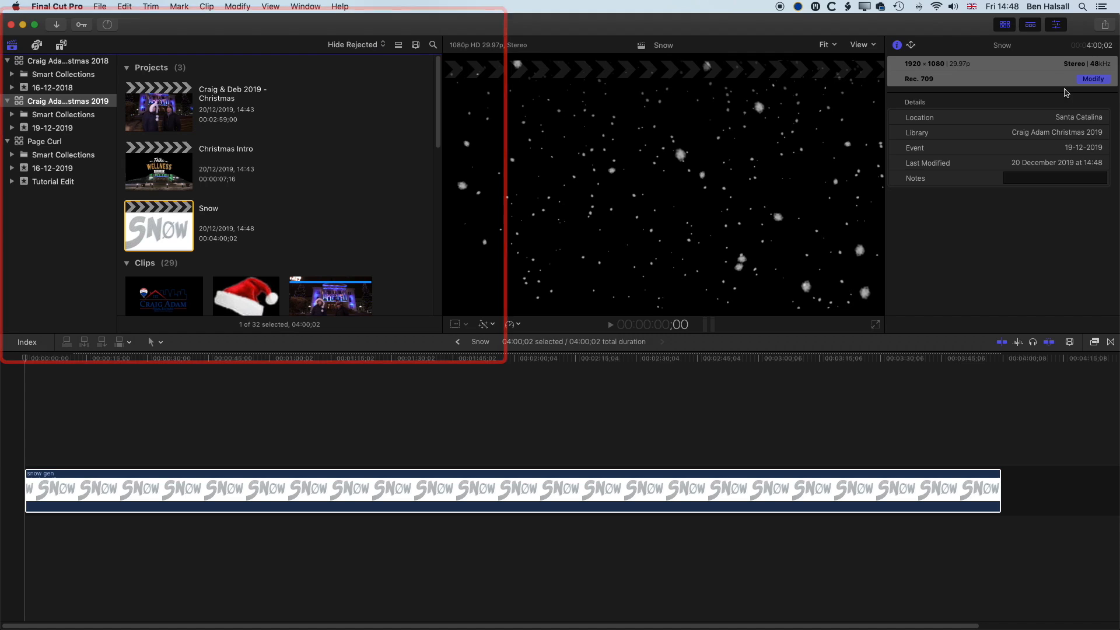
pyautogui.click(1093, 80)
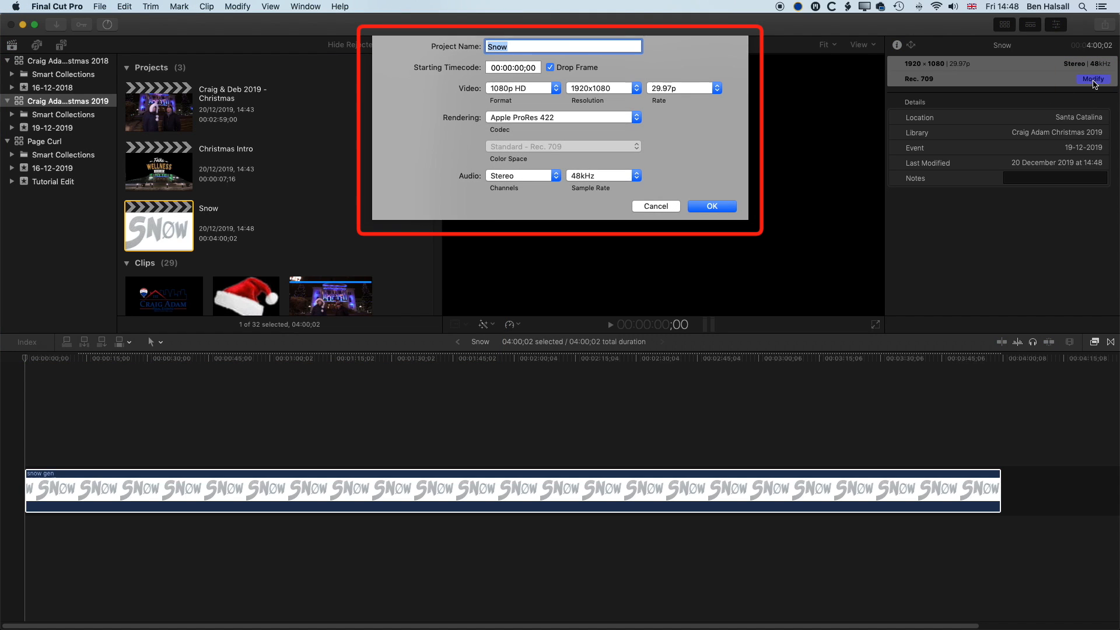
pyautogui.click(576, 122)
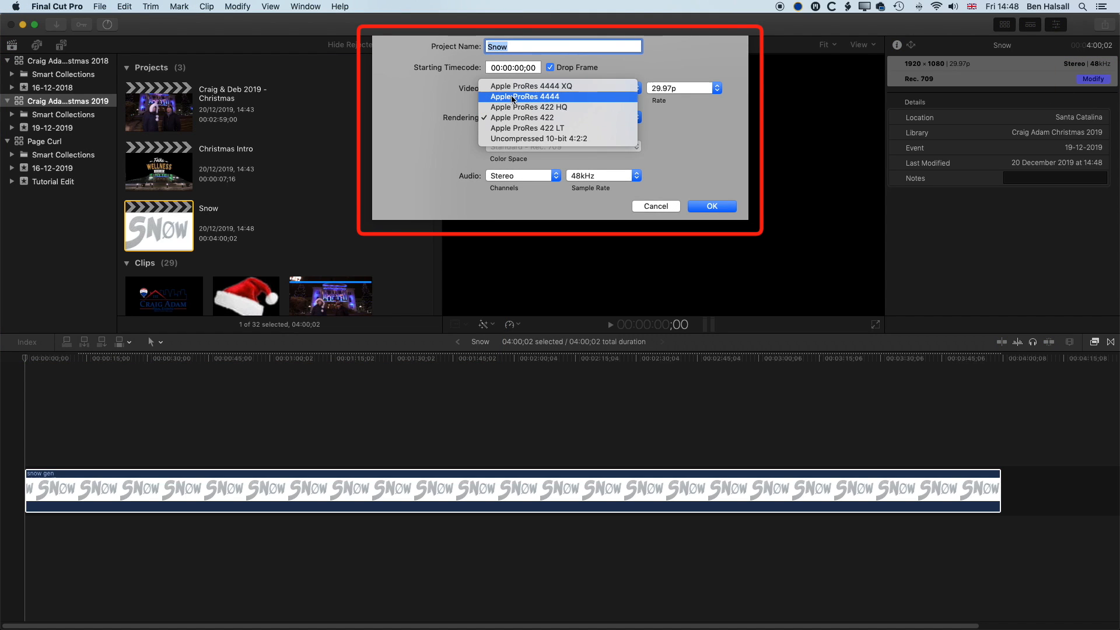
pyautogui.click(598, 97)
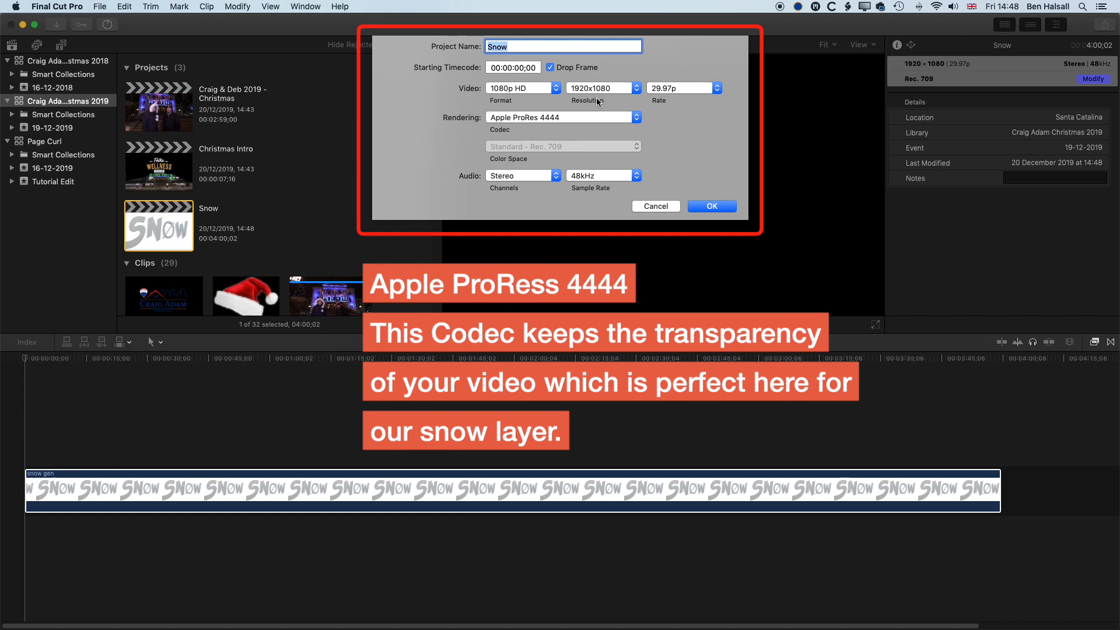
pyautogui.click(698, 205)
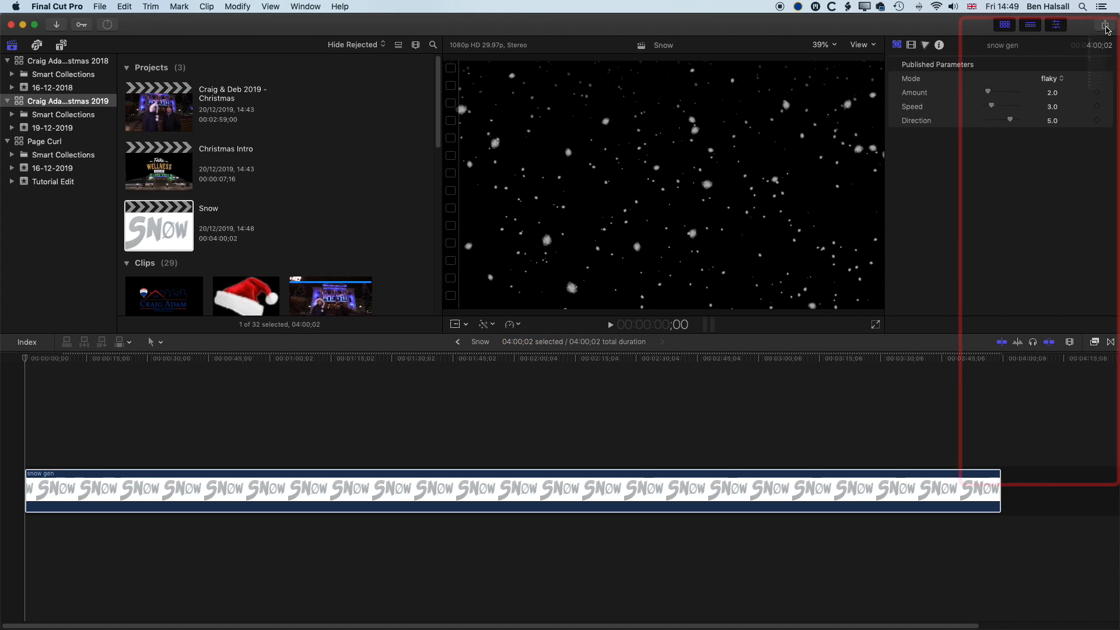
# - Export the Snow project as a master file with the Source - Apple ProRes 4444 video codec, saved as Snow in the Christmas 2019 folder
pyautogui.click(1104, 24)
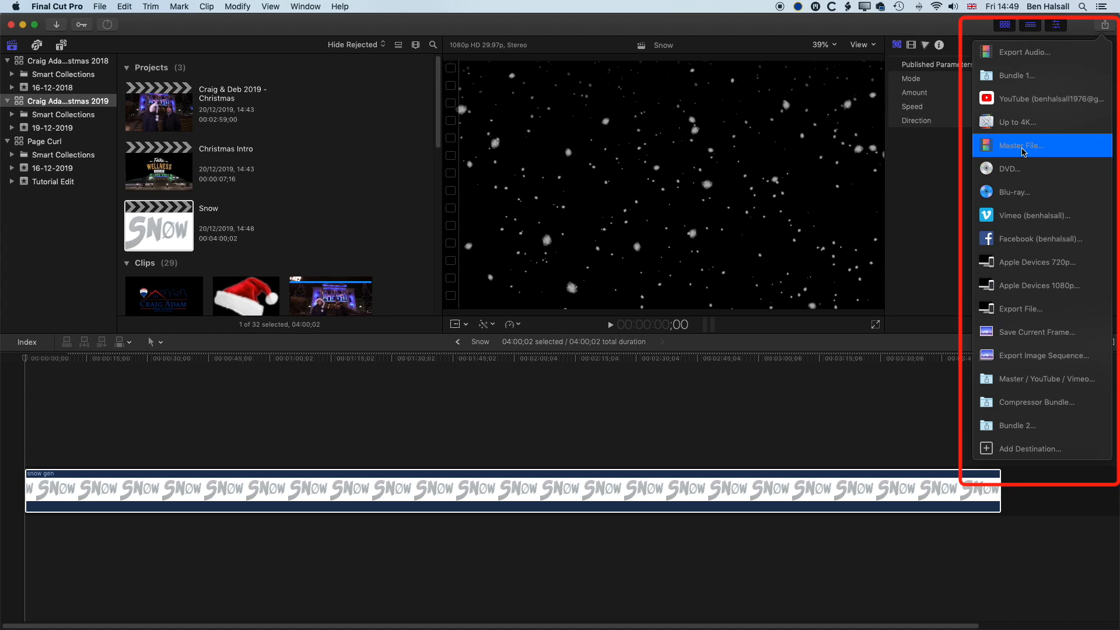
pyautogui.click(1021, 150)
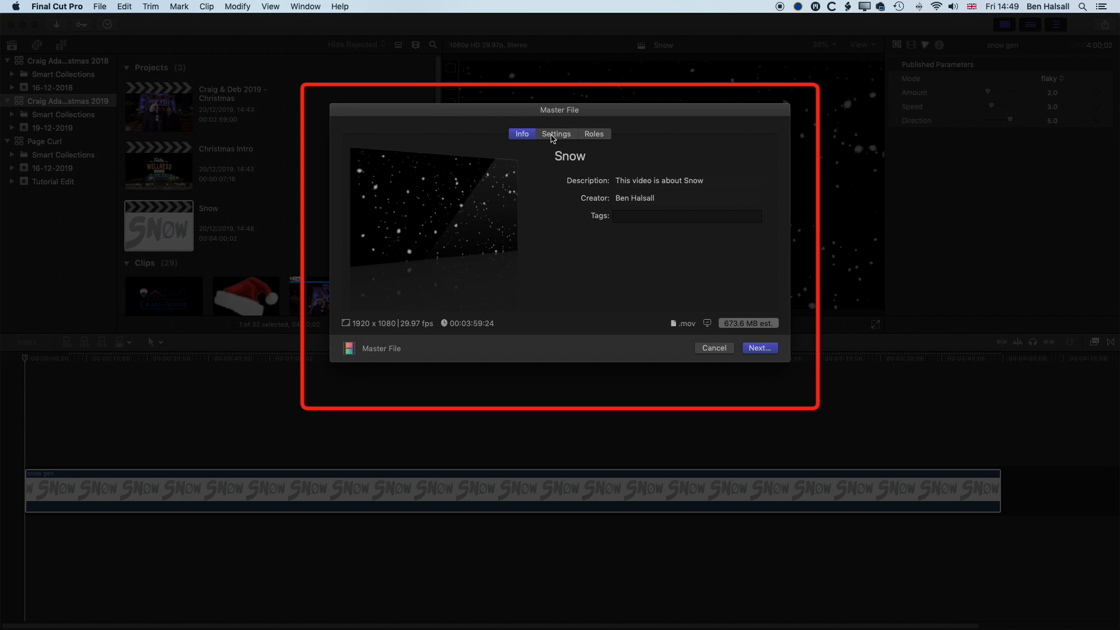
pyautogui.click(554, 134)
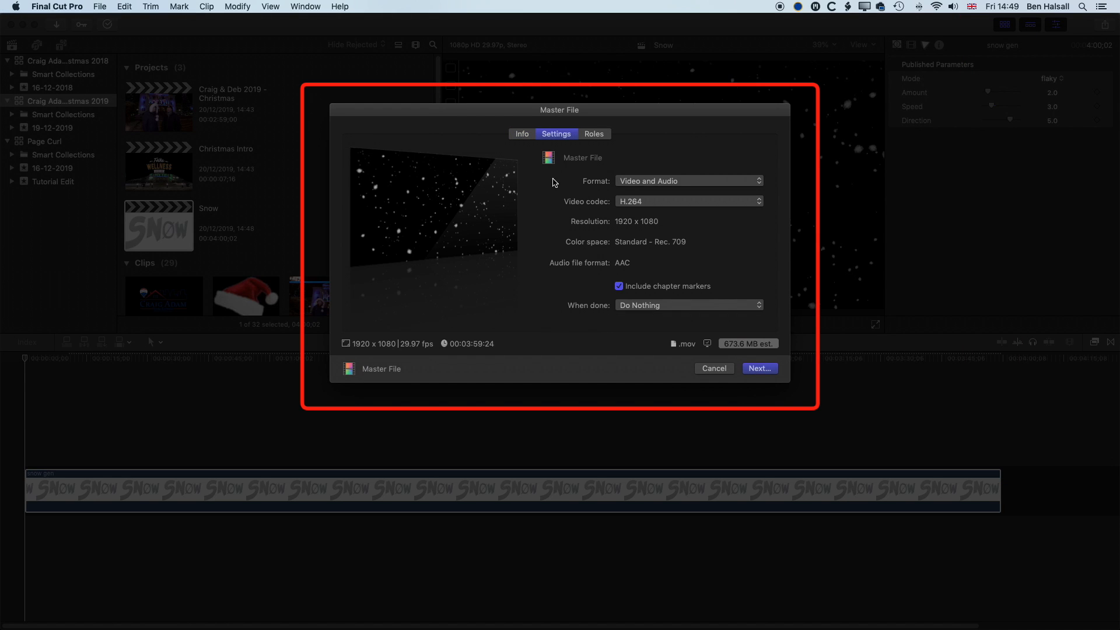
pyautogui.click(646, 201)
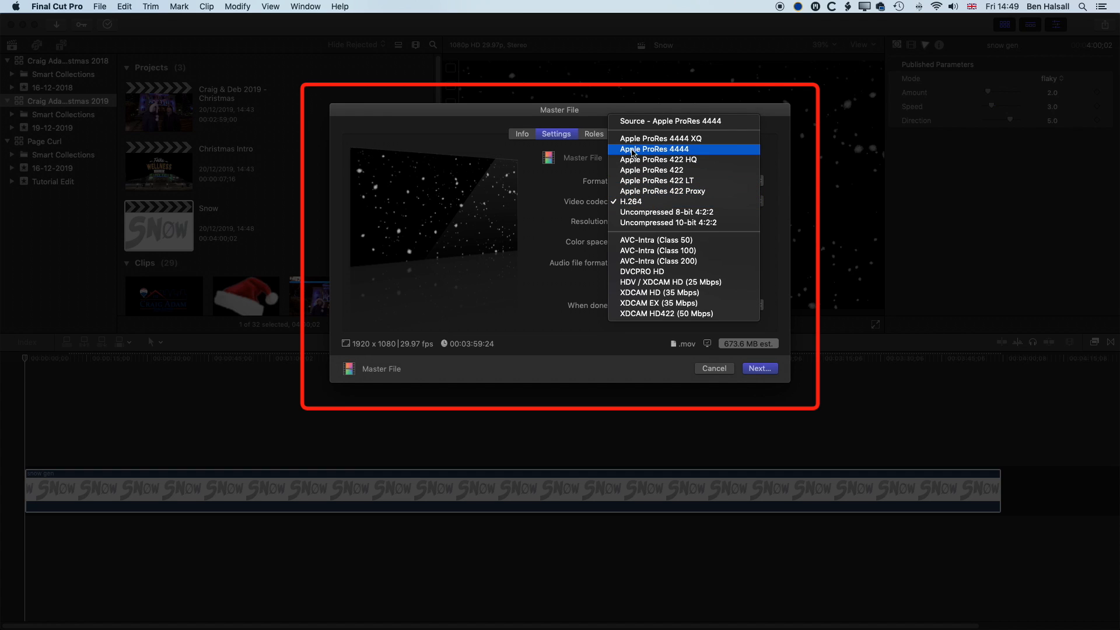
pyautogui.click(657, 121)
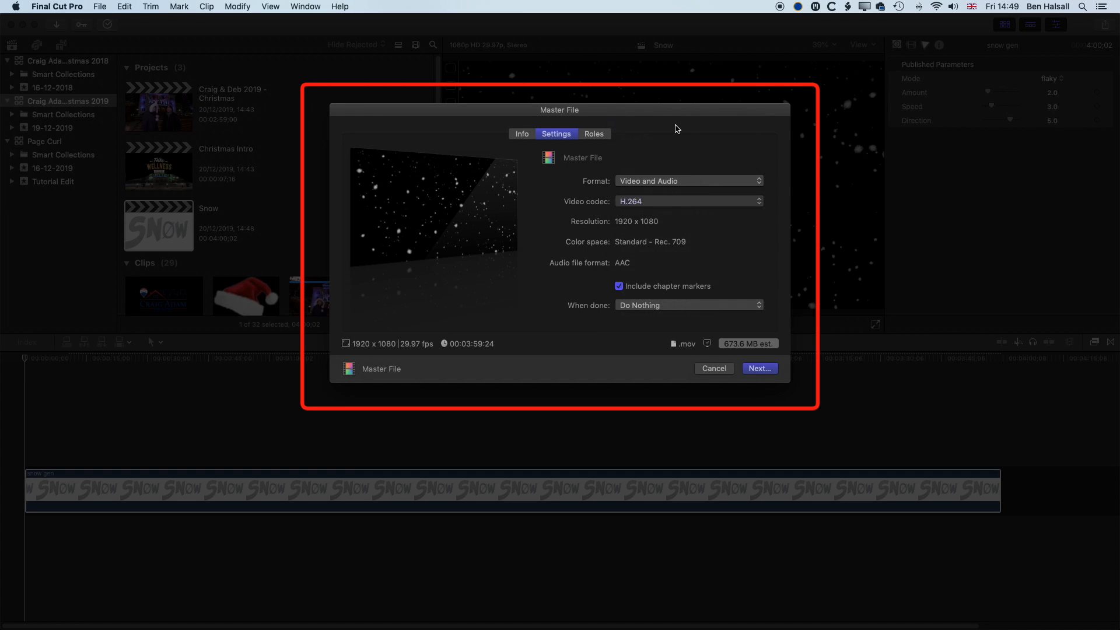
pyautogui.click(649, 201)
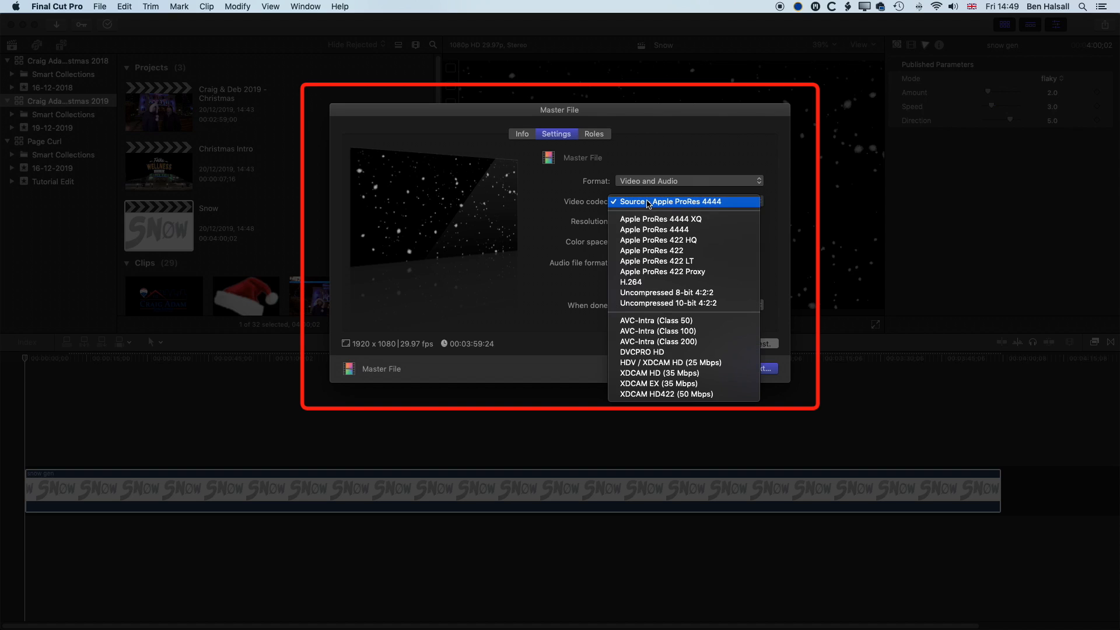
pyautogui.click(571, 247)
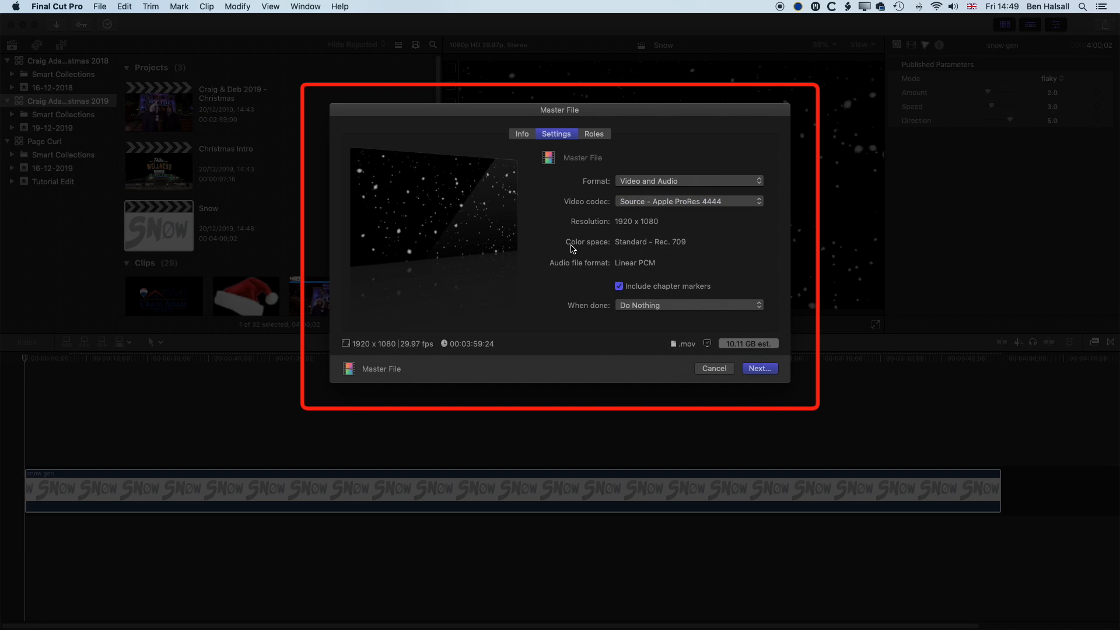
pyautogui.click(759, 368)
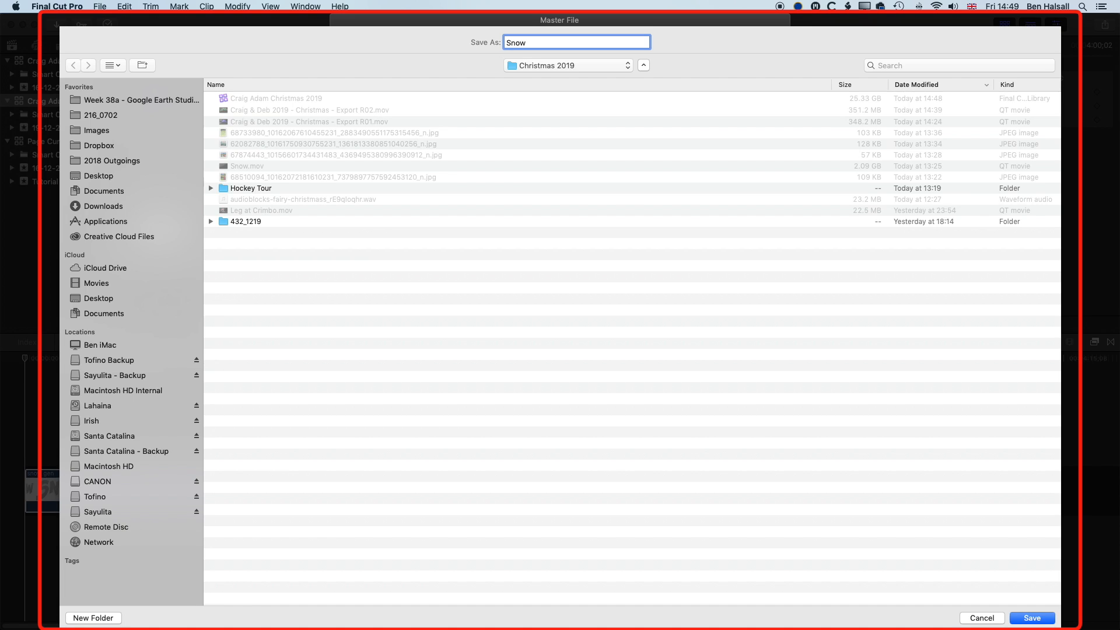
pyautogui.press('Return')
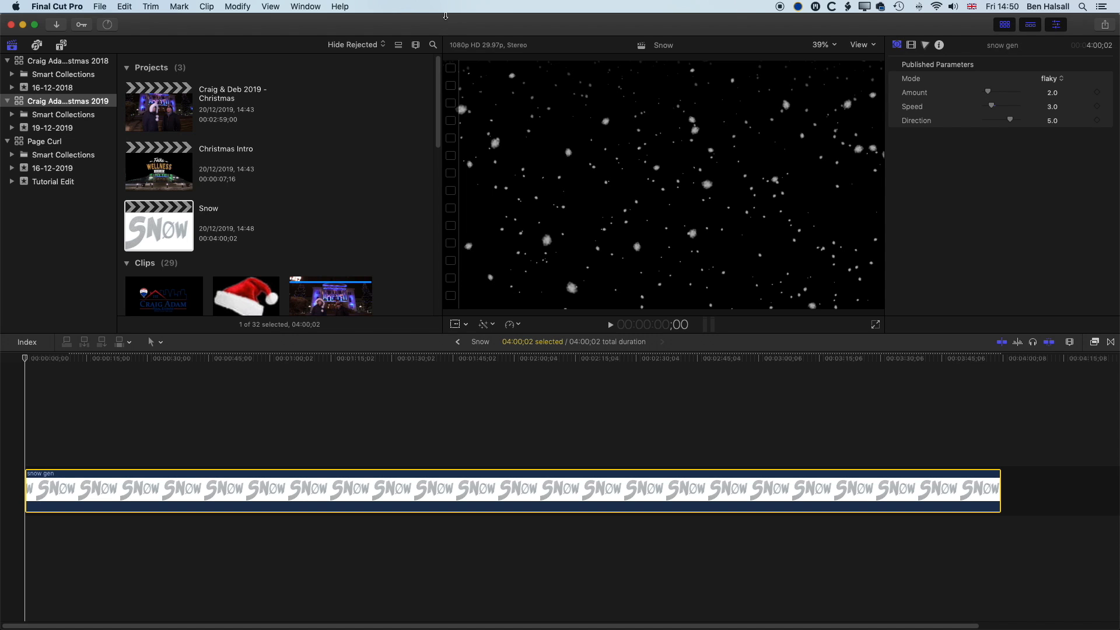
# - Return to the Christmas Intro project and connect the rendered Snow clip above the Merry title at the start of the timeline
pyautogui.click(457, 342)
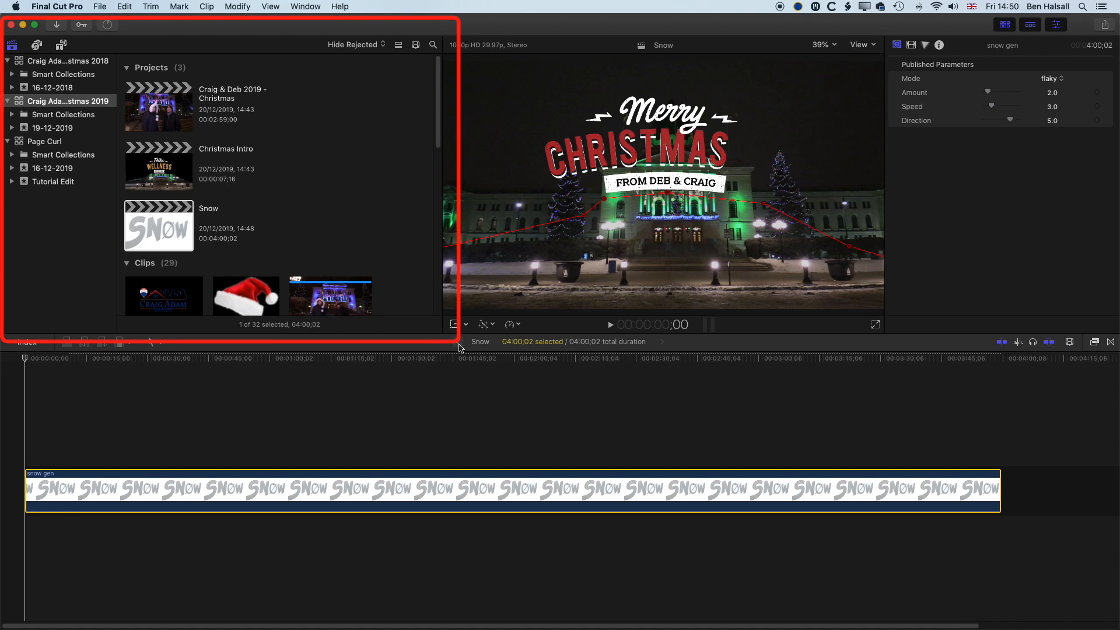
pyautogui.scroll(-5, 330, 180)
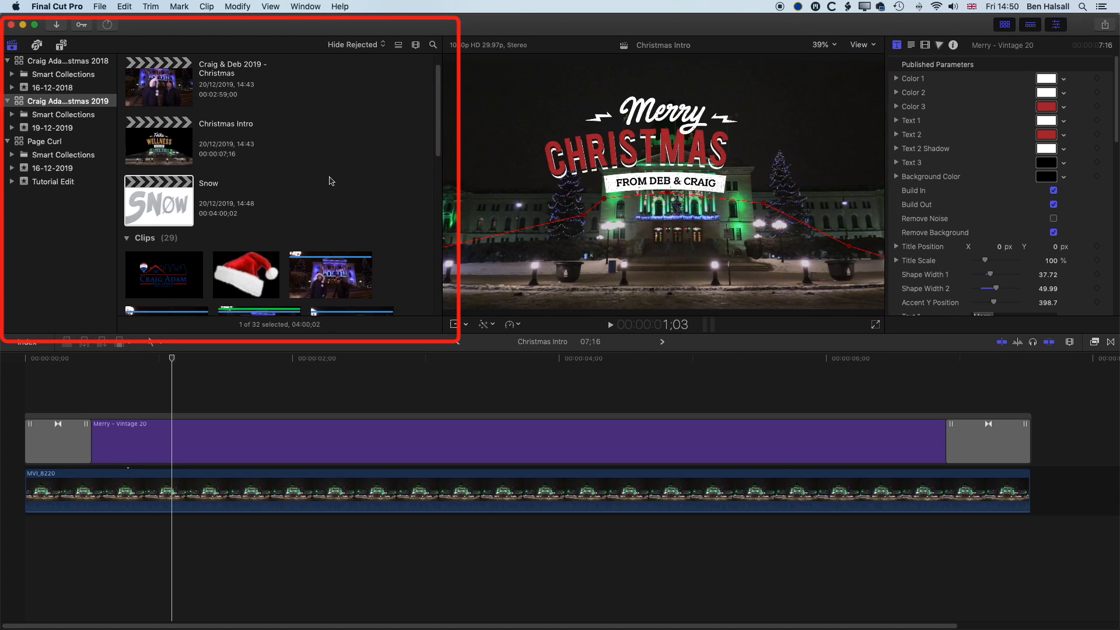
pyautogui.scroll(-10, 330, 181)
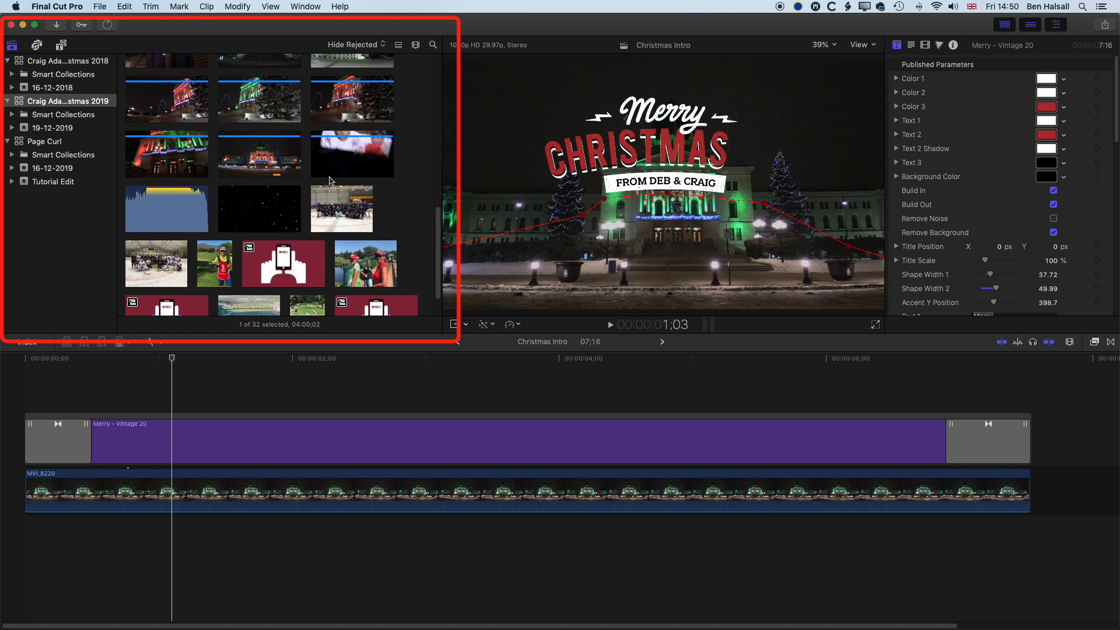
pyautogui.click(253, 210)
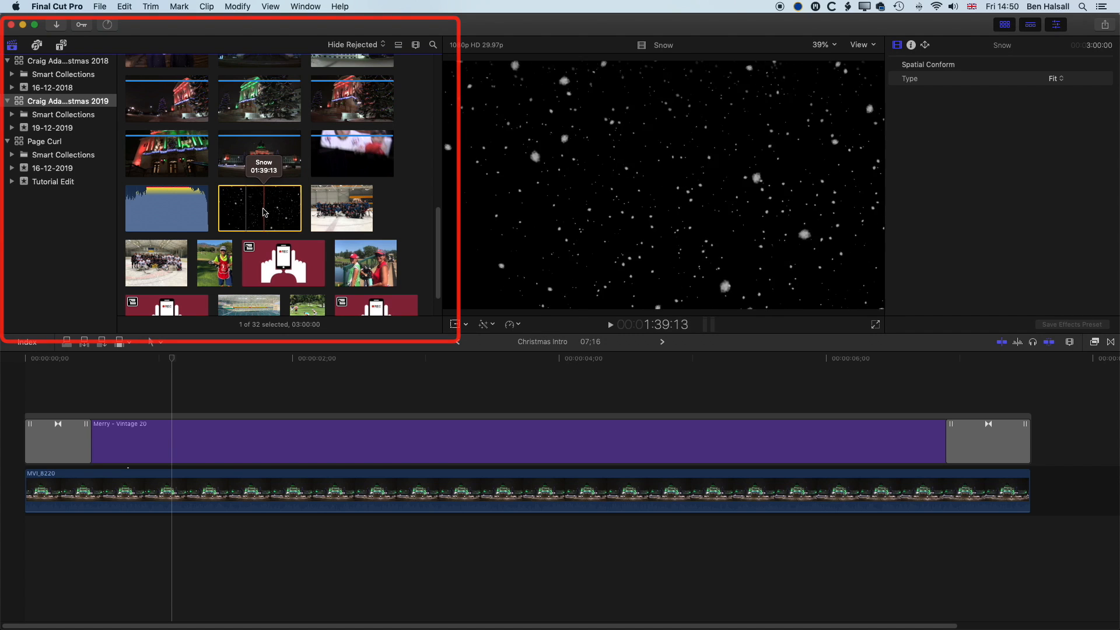
pyautogui.moveTo(257, 210); pyautogui.dragTo(32, 383)
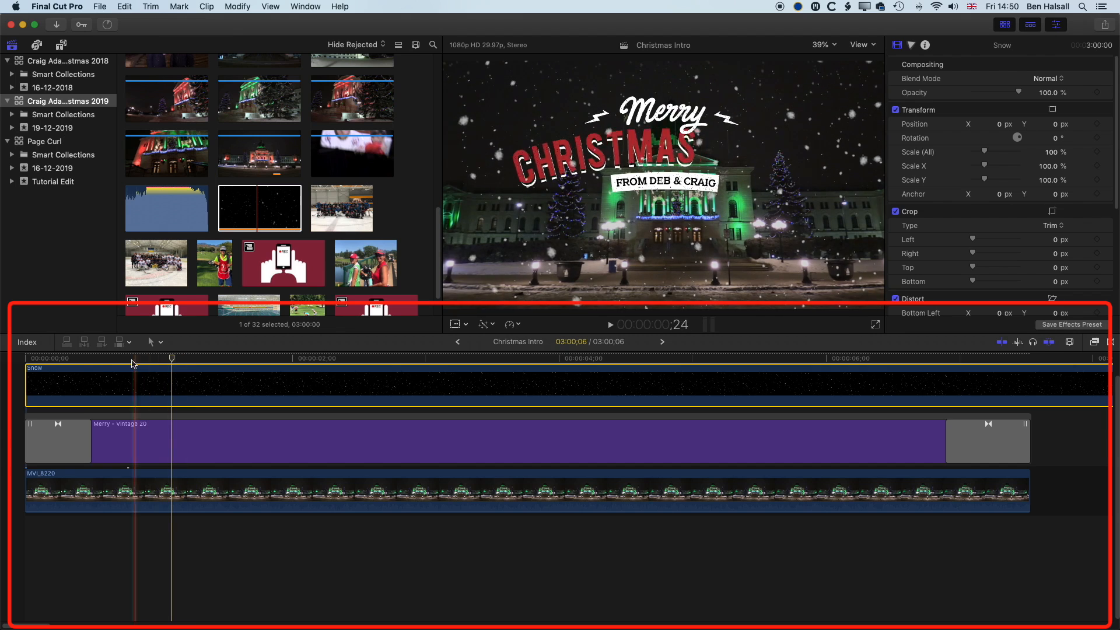
# - Move the Snow clip beneath the Merry title, directly above the MVI_8220 clip, and play the intro from the start
pyautogui.press('space')
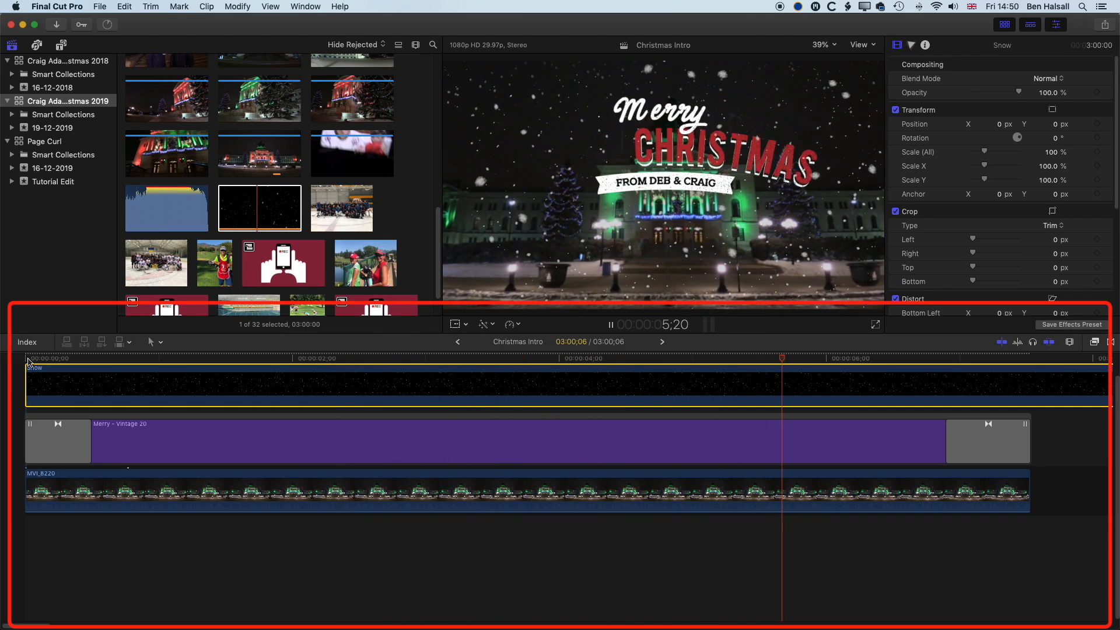
pyautogui.moveTo(28, 365); pyautogui.dragTo(57, 443)
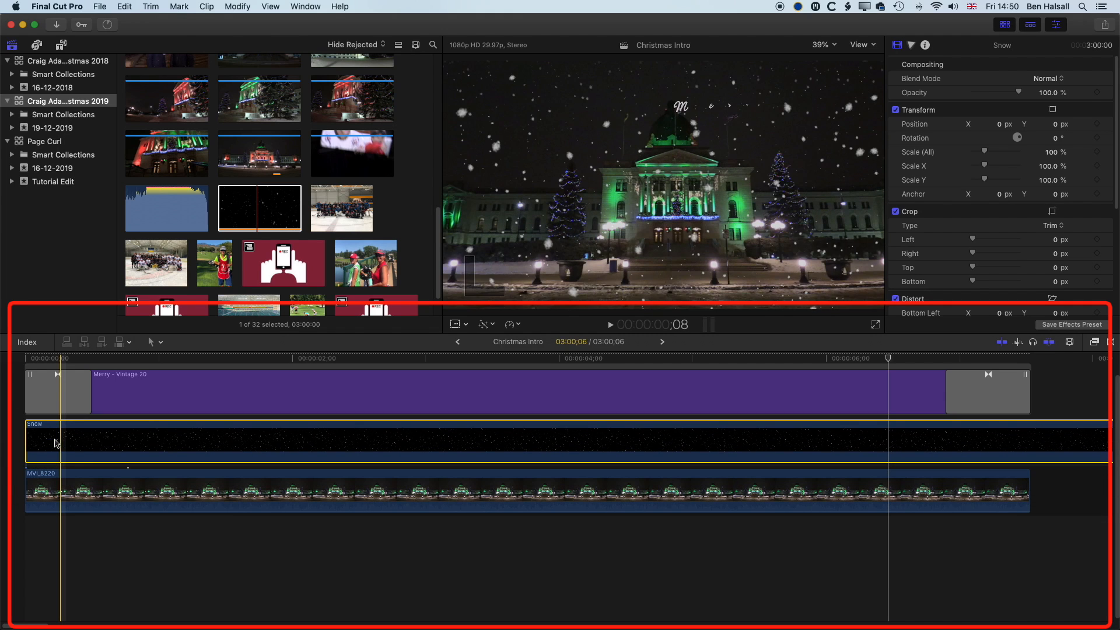
pyautogui.moveTo(61, 356); pyautogui.dragTo(11, 357)
pyautogui.press('space')
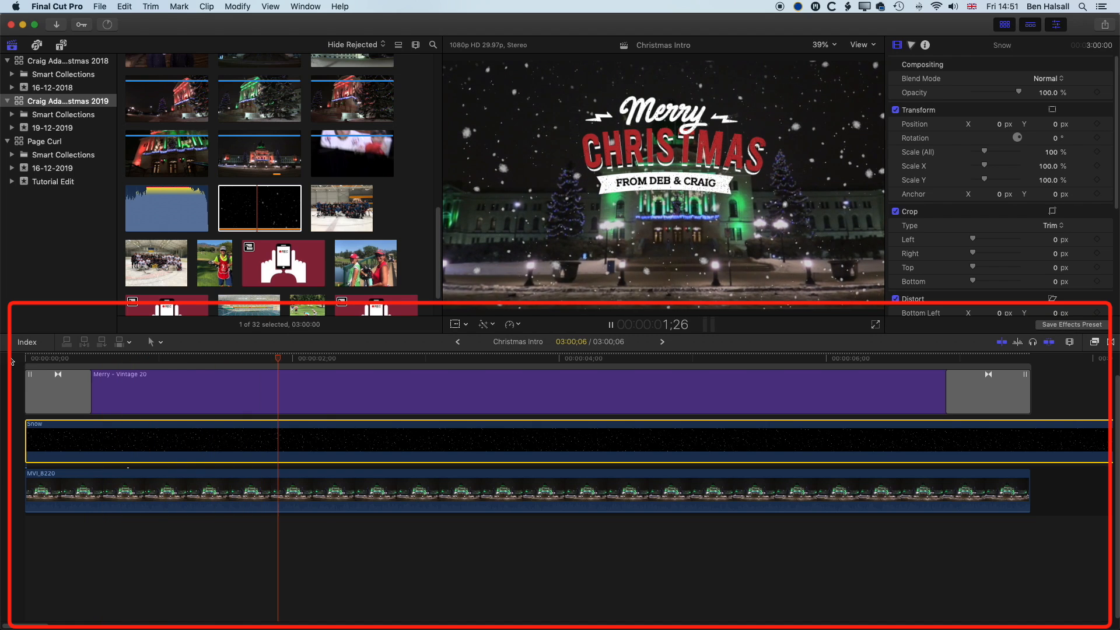
pyautogui.press('space')
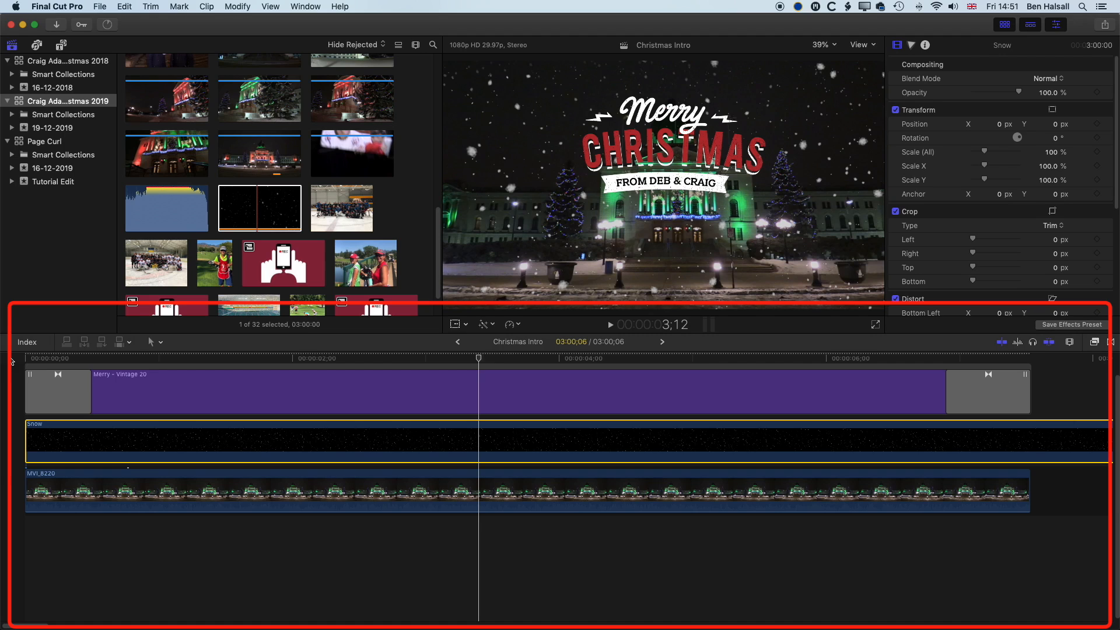
# - Retime the Snow clip to Fast 2x and play the intro from the start to check the snowfall
pyautogui.click(511, 324)
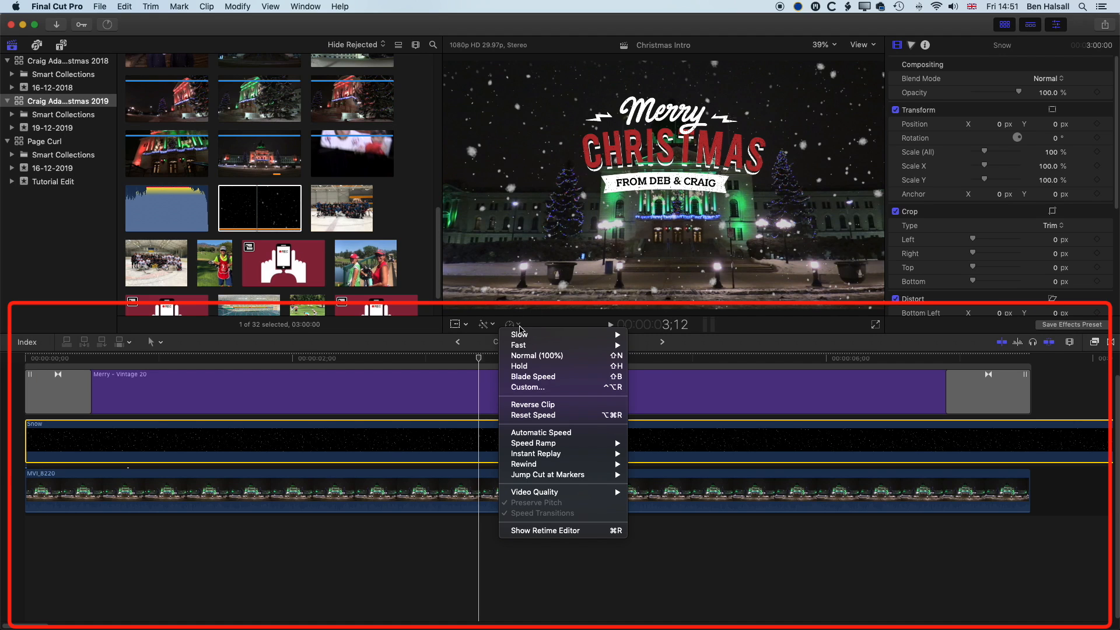
pyautogui.moveTo(521, 344)
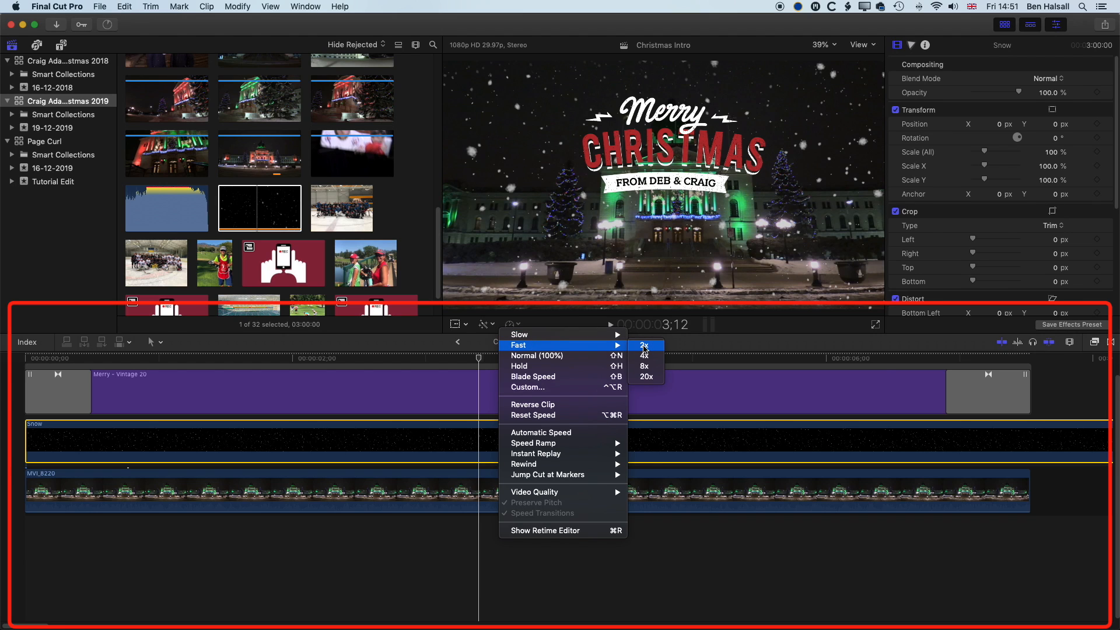
pyautogui.click(645, 345)
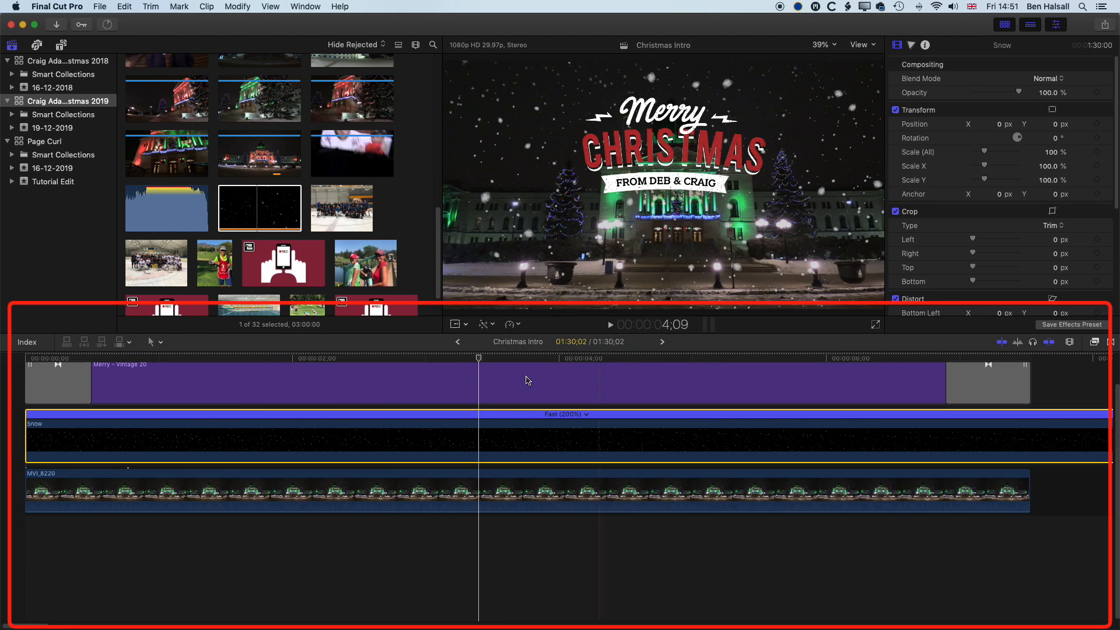
pyautogui.click(27, 358)
pyautogui.press('space')
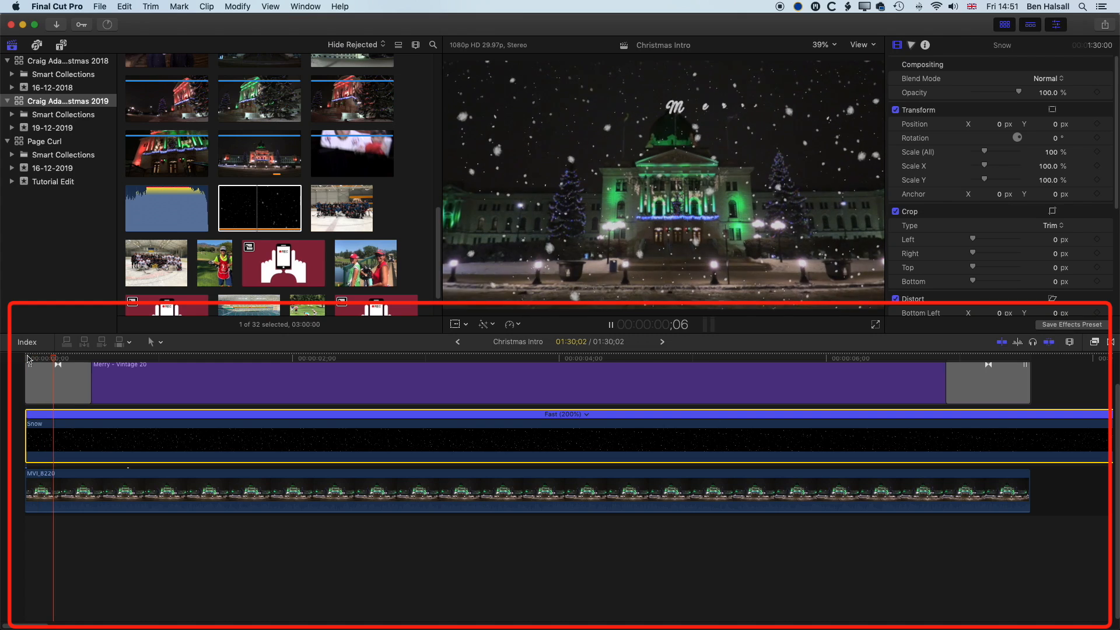
pyautogui.press('space')
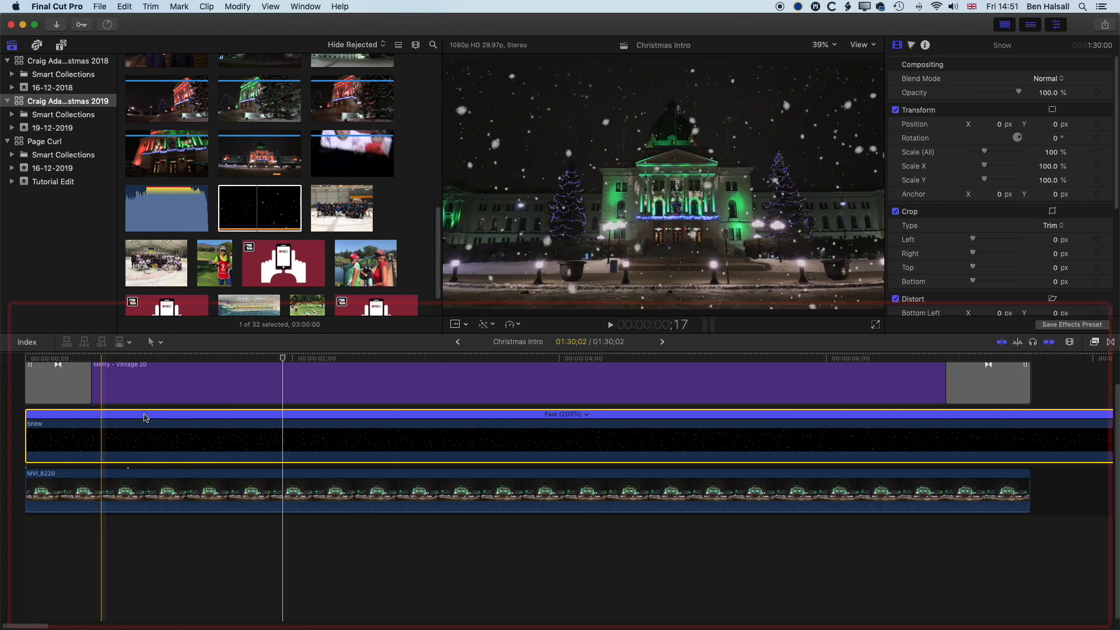
# - Apply the Gaussian blur effect to the Snow clip and set its Amount to 19.08
pyautogui.click(1094, 341)
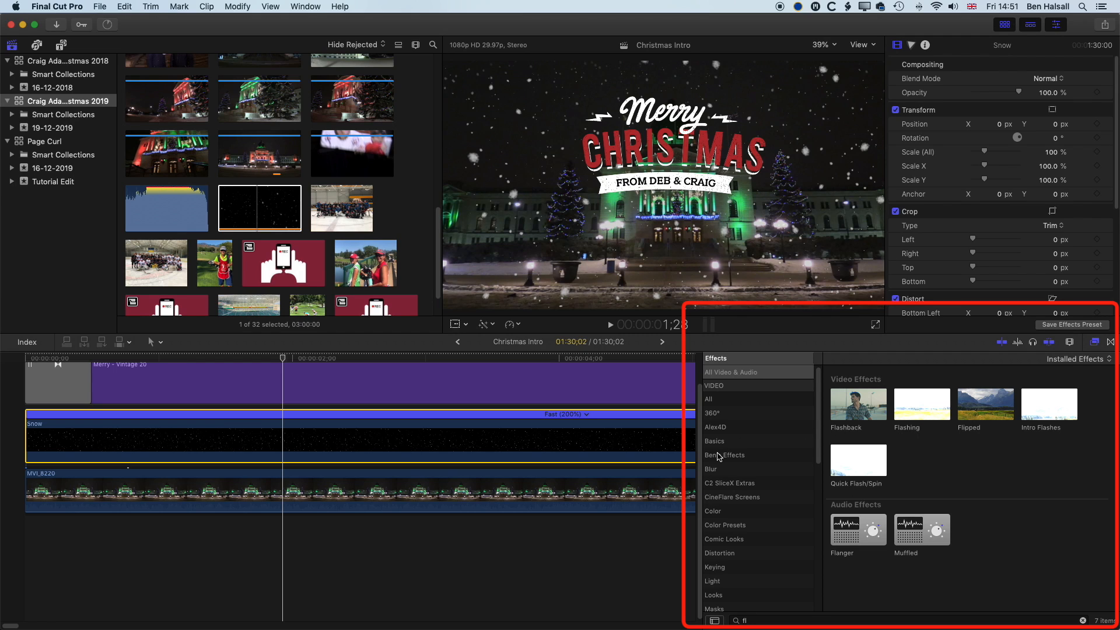
pyautogui.click(724, 470)
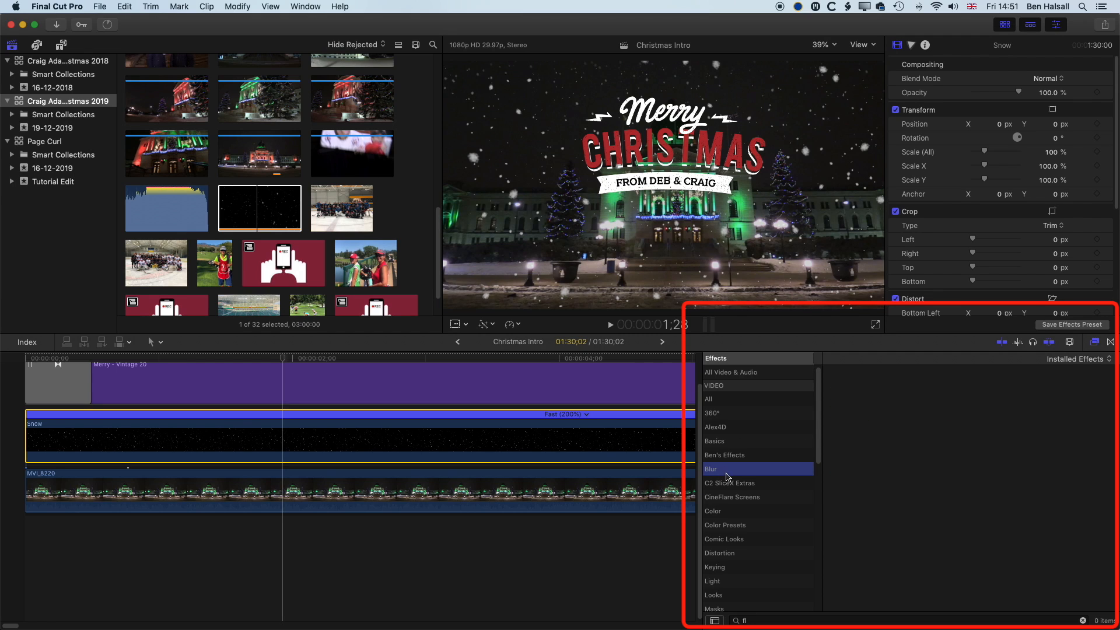
pyautogui.click(1083, 621)
pyautogui.moveTo(1022, 389)
pyautogui.mouseDown()
pyautogui.moveTo(474, 455)
pyautogui.moveTo(469, 441)
pyautogui.mouseUp()
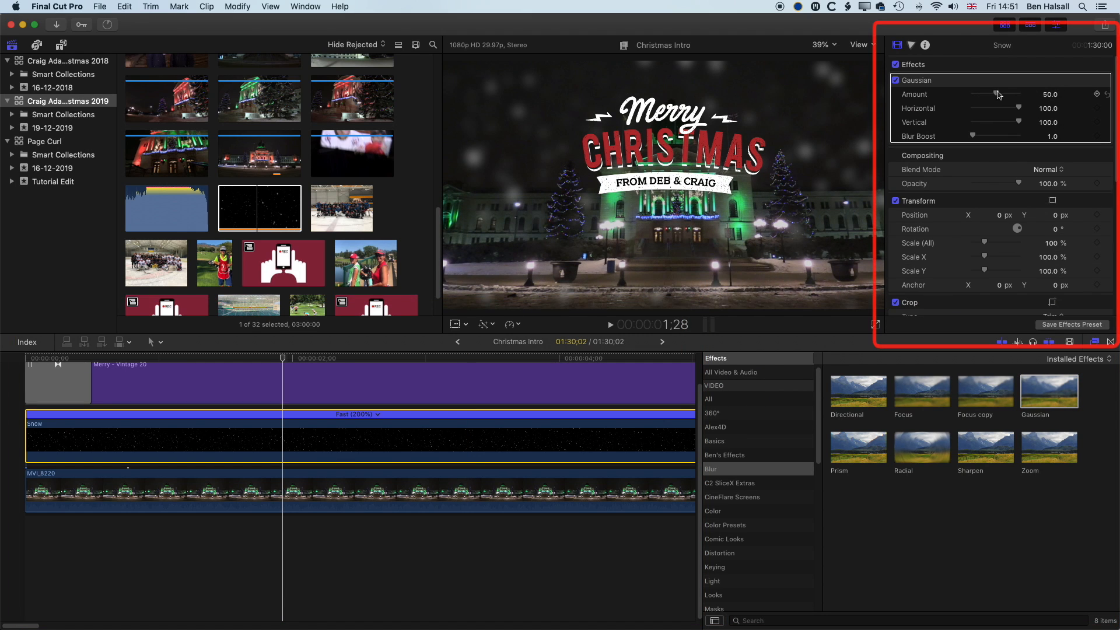
pyautogui.moveTo(997, 93)
pyautogui.mouseDown()
pyautogui.moveTo(973, 94)
pyautogui.moveTo(984, 94)
pyautogui.mouseUp()
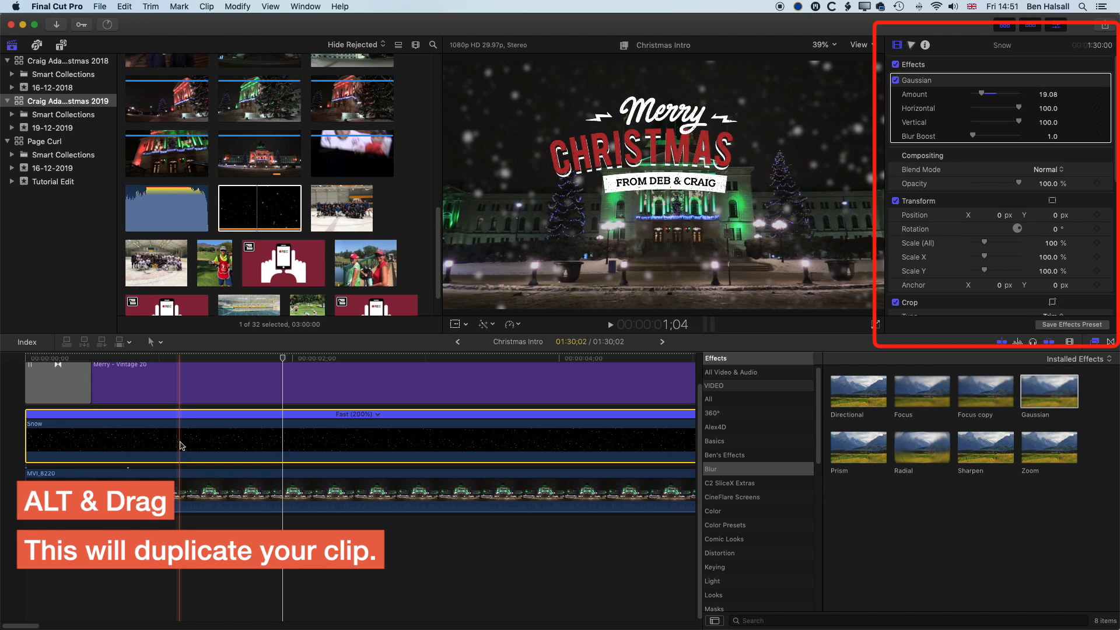
# - Duplicate the blurred Snow clip onto the layer above it and set the copy's Gaussian Amount to 0
pyautogui.moveTo(180, 445); pyautogui.dragTo(178, 390)
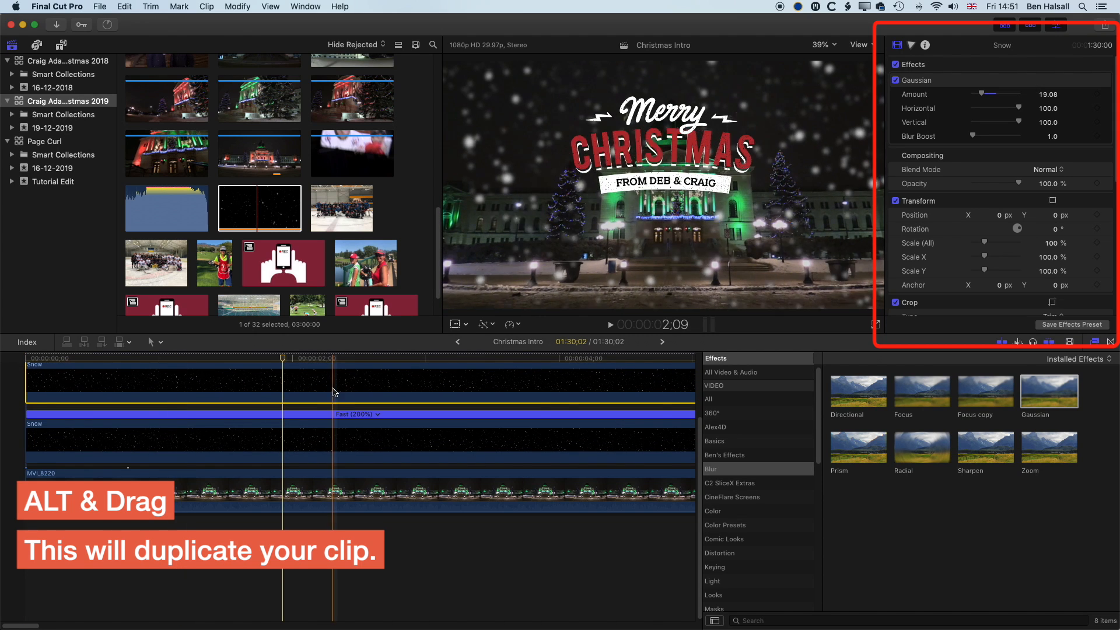
pyautogui.moveTo(982, 94); pyautogui.dragTo(972, 96)
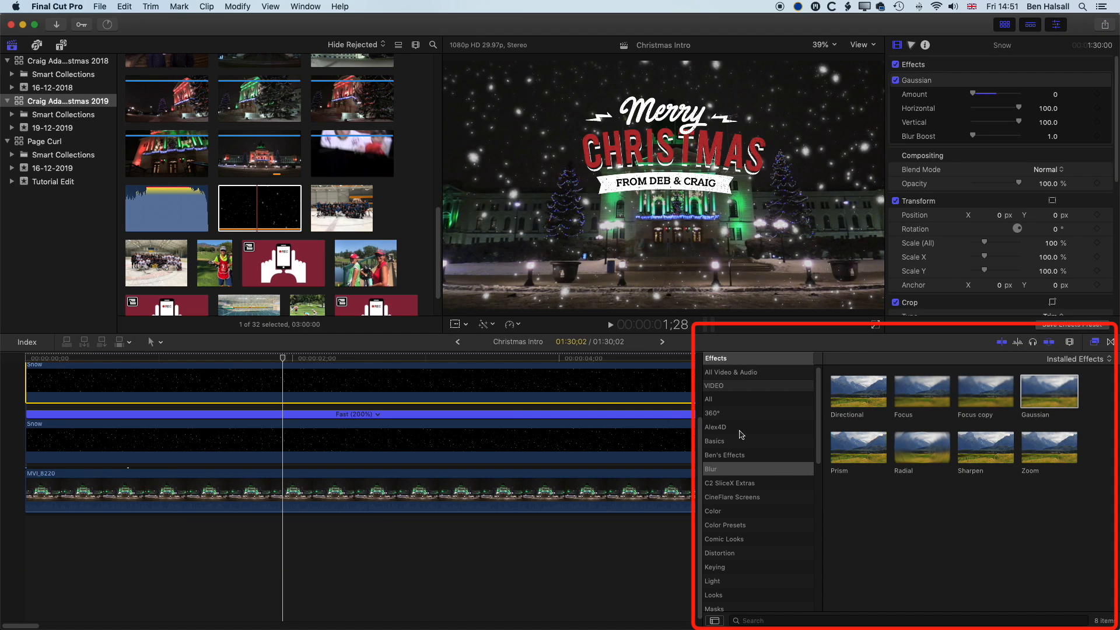
# - Search all effects for "fl" and apply the Flipped video effect to the upper Snow clip
pyautogui.click(736, 375)
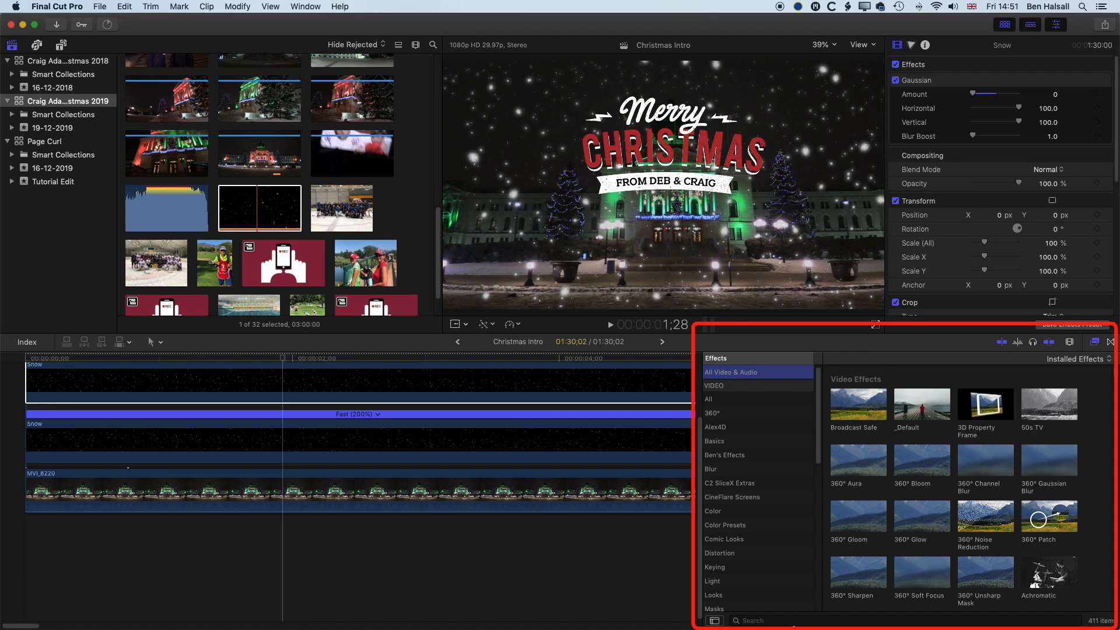
pyautogui.click(788, 621)
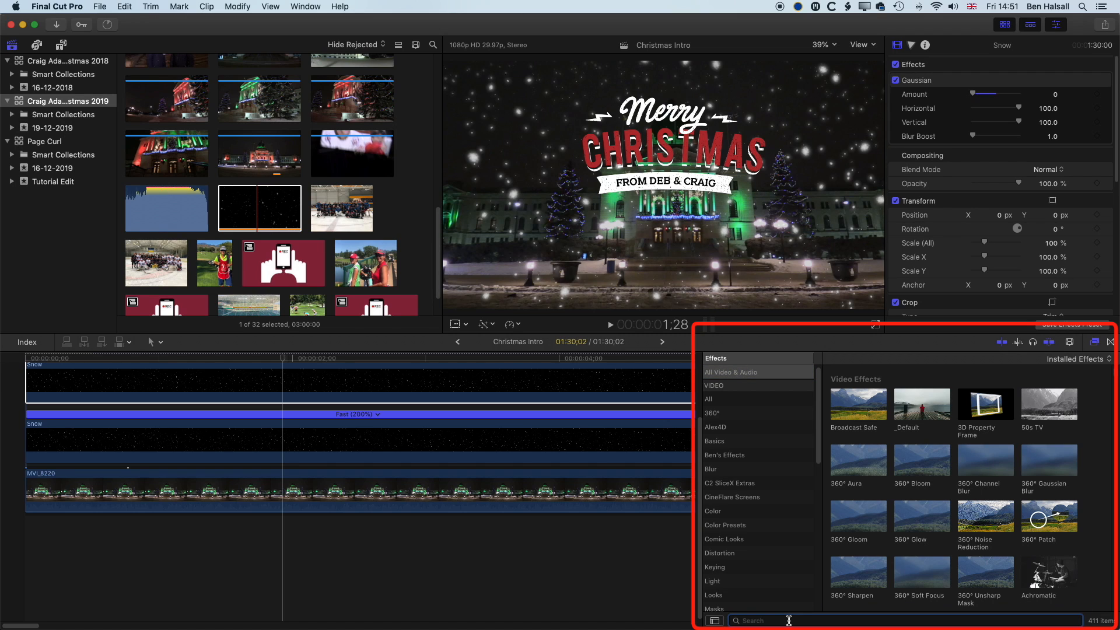
pyautogui.write('fl')
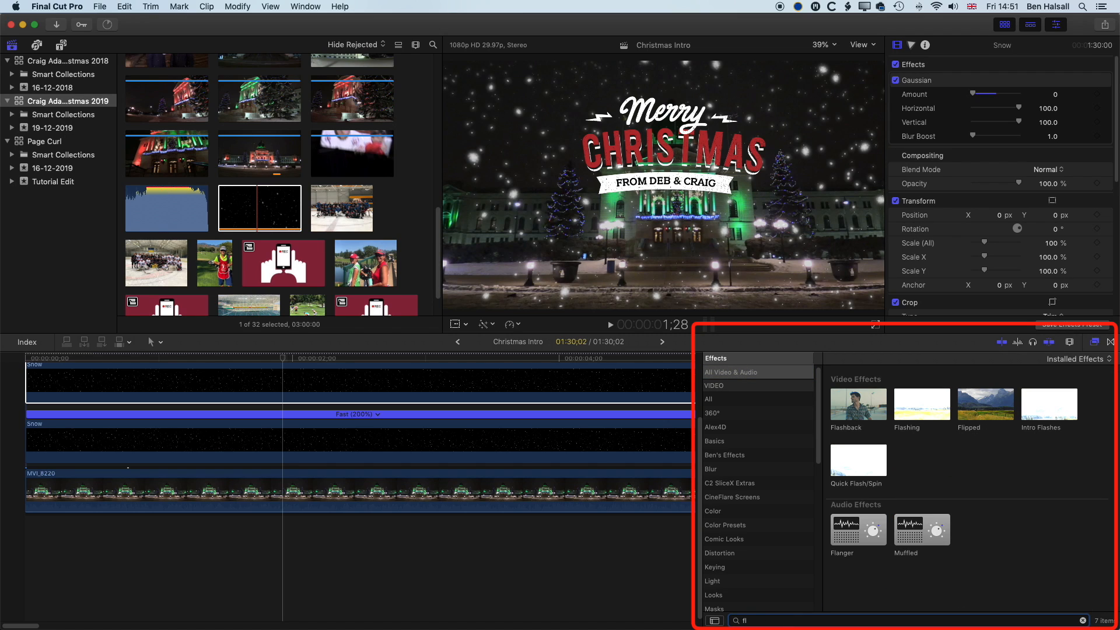
pyautogui.click(981, 410)
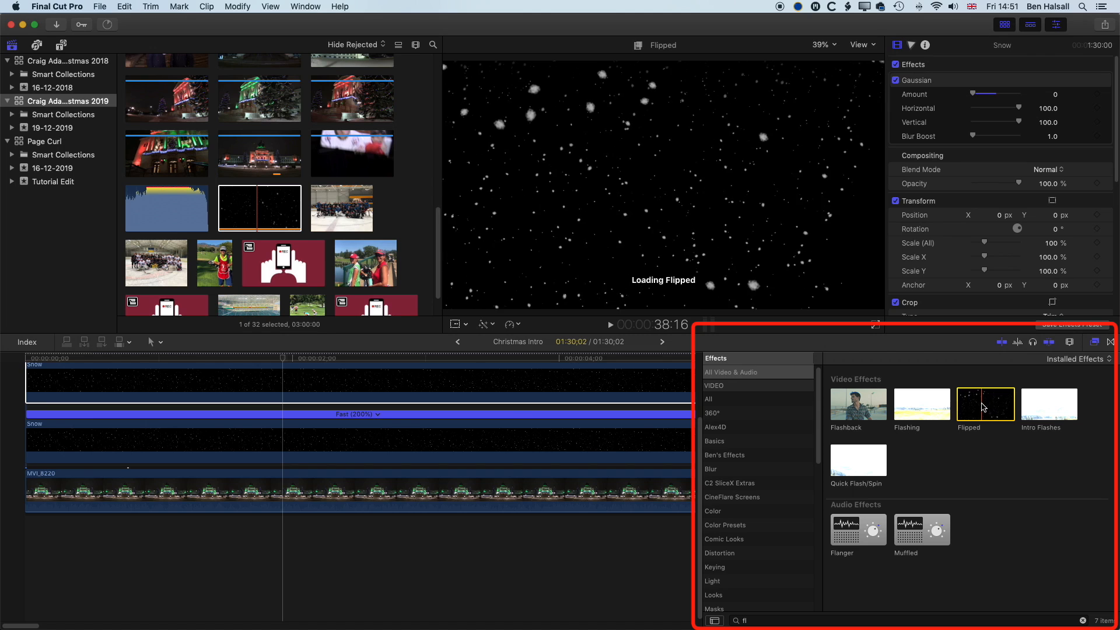
pyautogui.moveTo(981, 410); pyautogui.dragTo(497, 387)
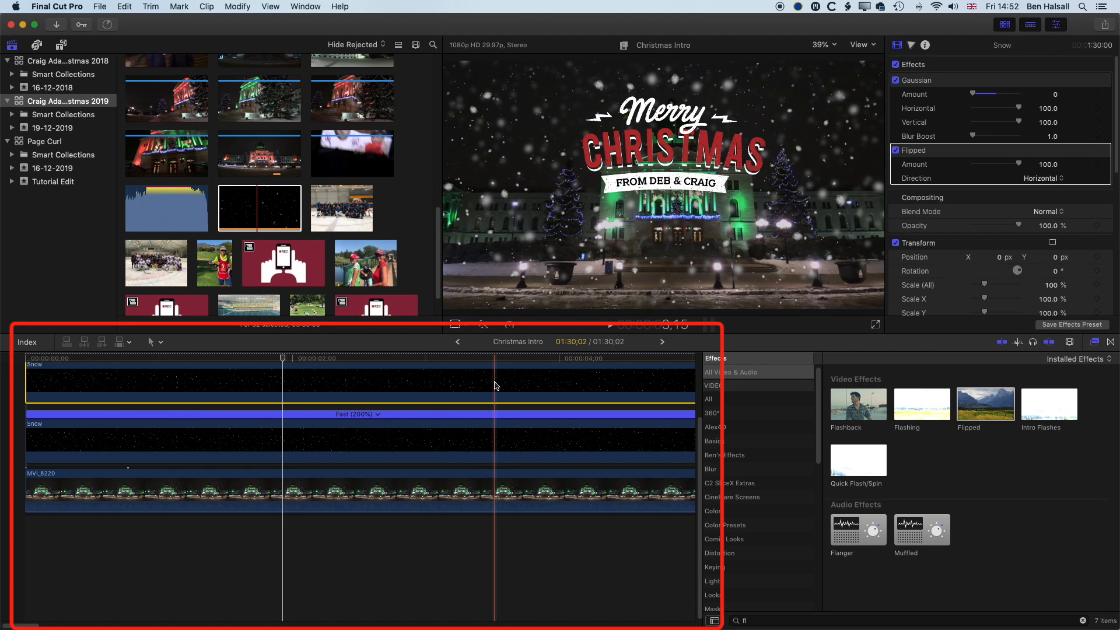
# - Trim the out points of both Snow clips to the end of the MVI_8220 clip
pyautogui.scroll(2, 490, 409)
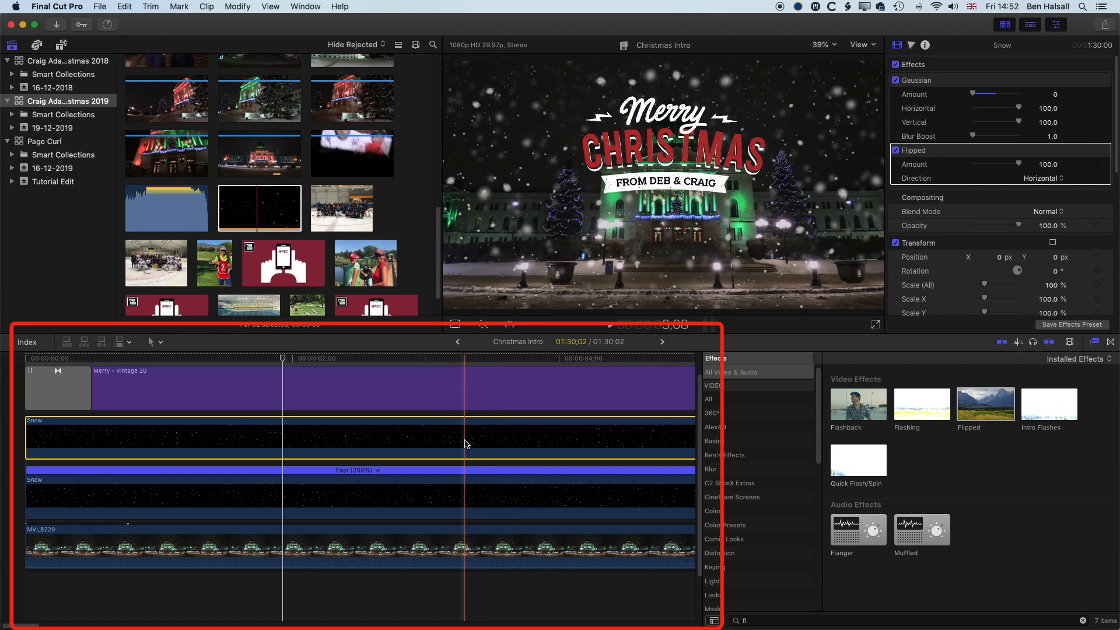
pyautogui.hscroll(10, 471, 443)
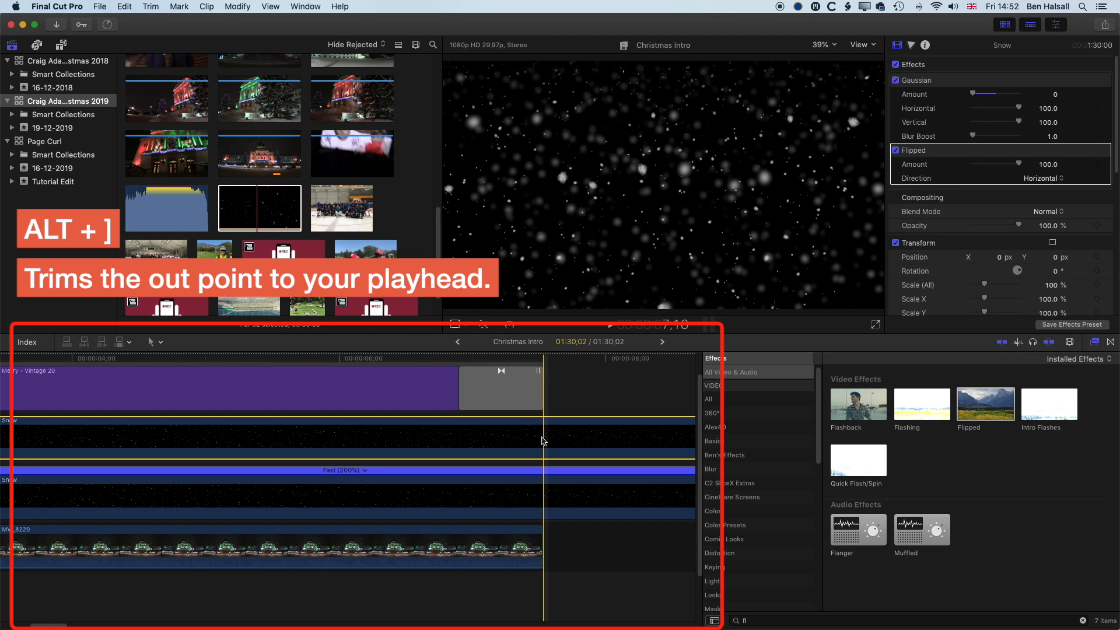
pyautogui.hotkey('alt', ']')
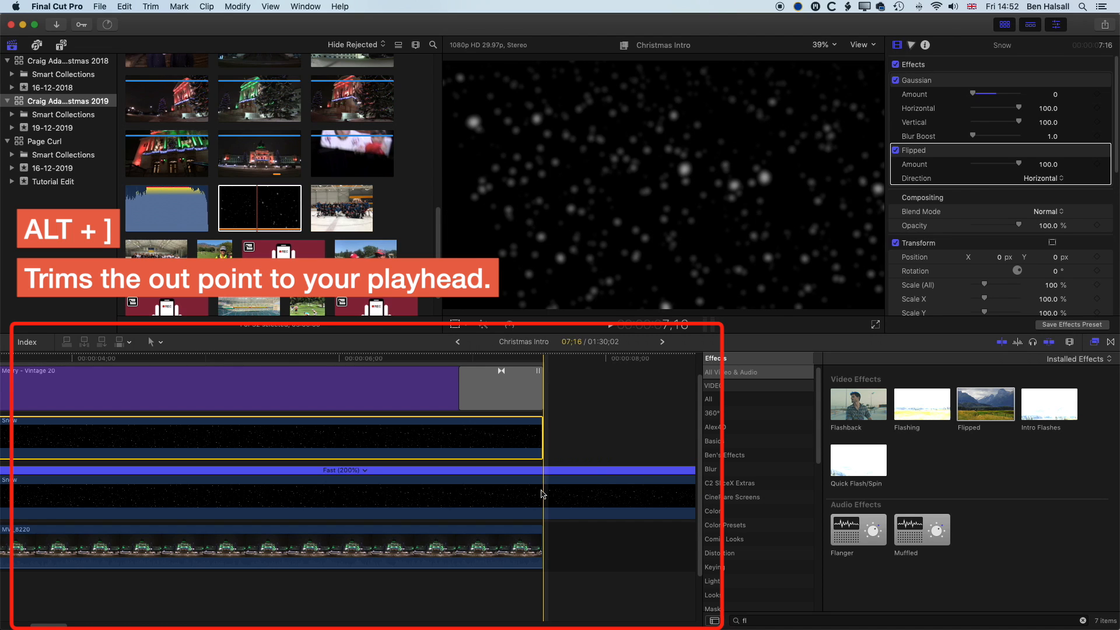
pyautogui.click(540, 495)
pyautogui.hotkey('alt', ']')
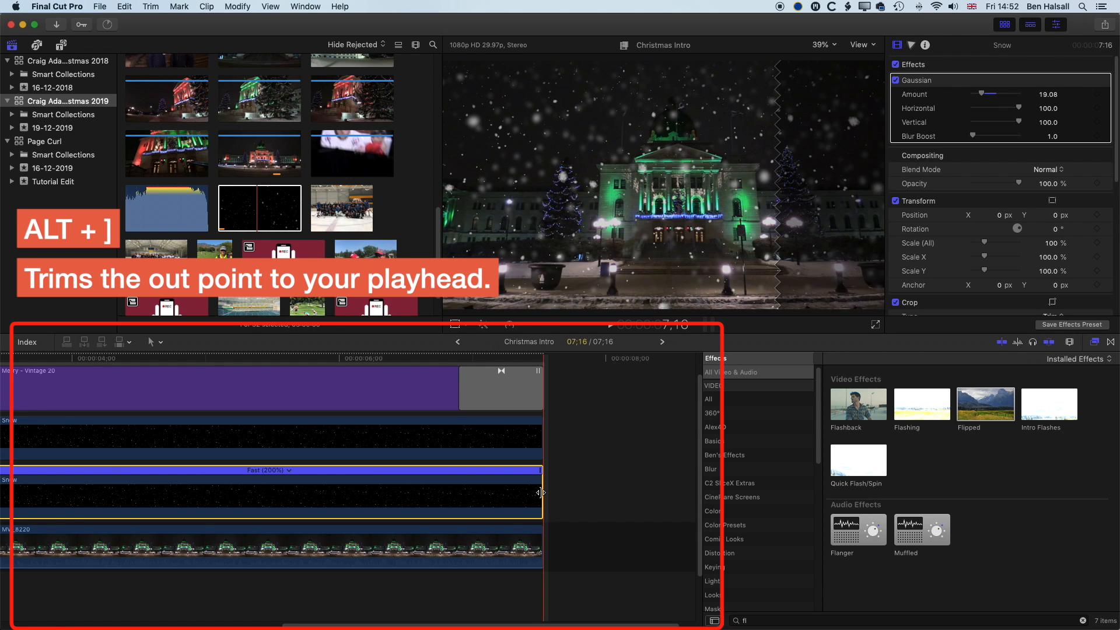
# - Show the retiming bar on the upper Snow clip and slow it to 139%, keeping its end aligned with the MVI_8220 clip
pyautogui.click(506, 445)
pyautogui.hscroll(-5, 501, 445)
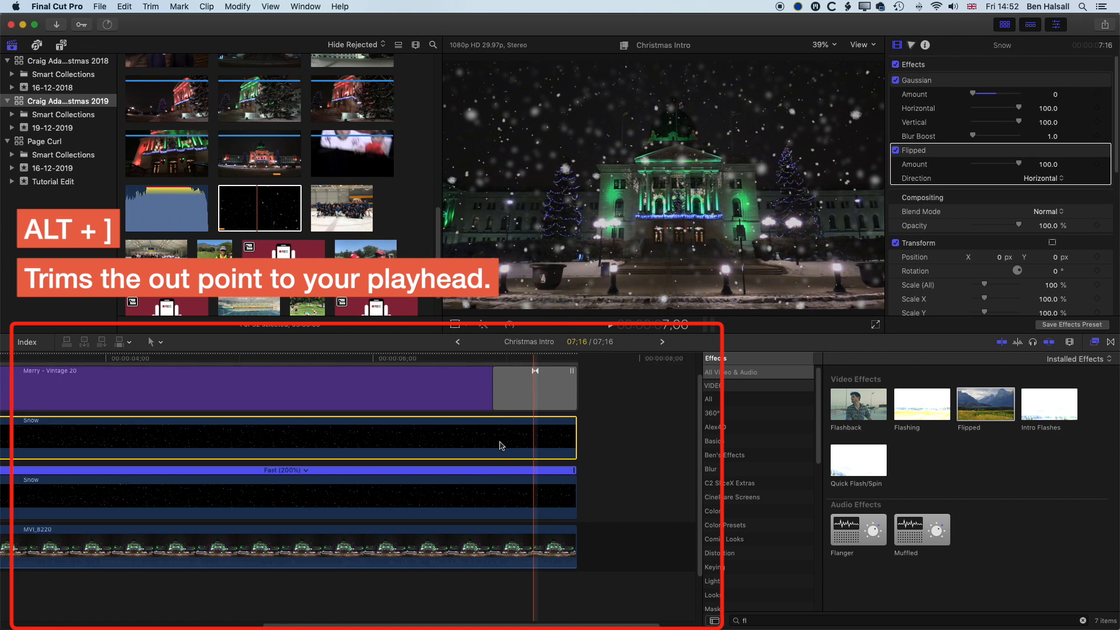
pyautogui.press('super+r')
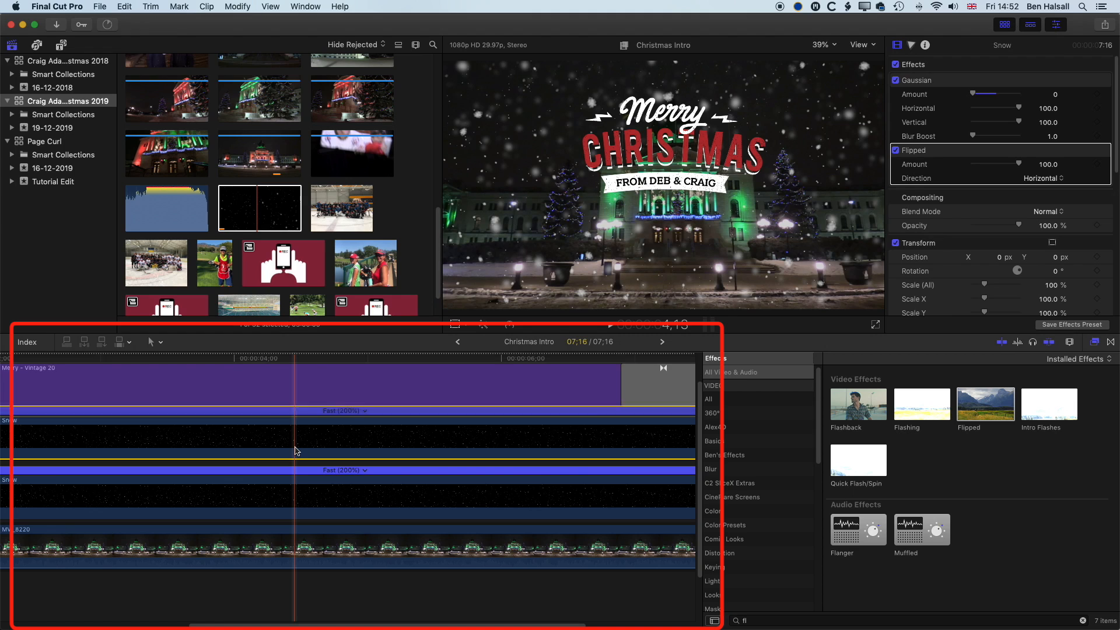
pyautogui.click(365, 411)
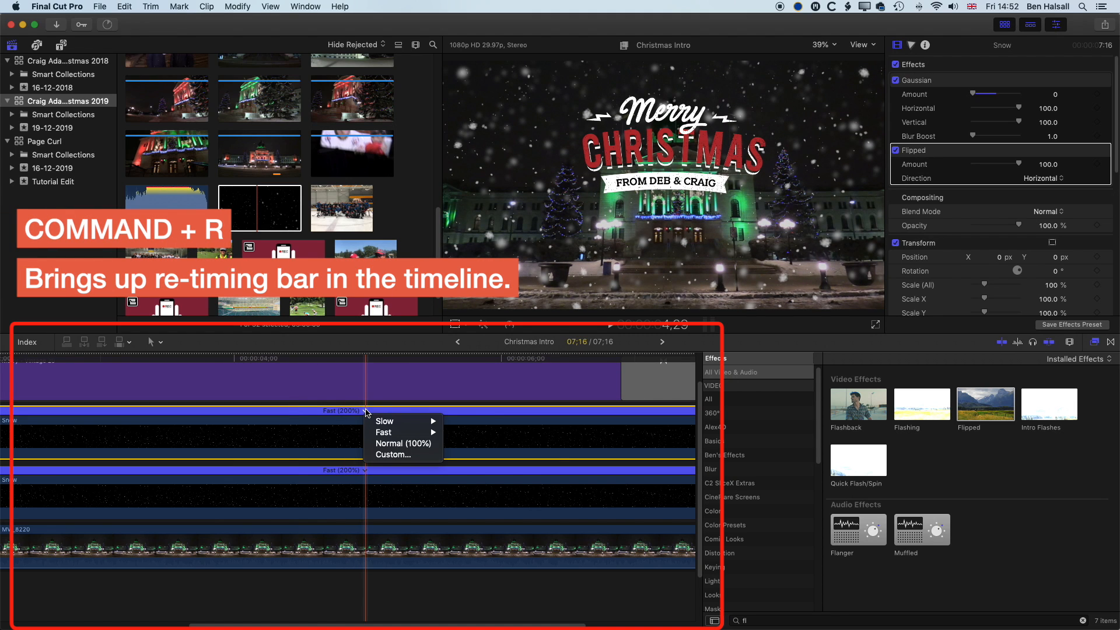
pyautogui.click(366, 412)
pyautogui.press('super+minus')
pyautogui.press('super+minus')
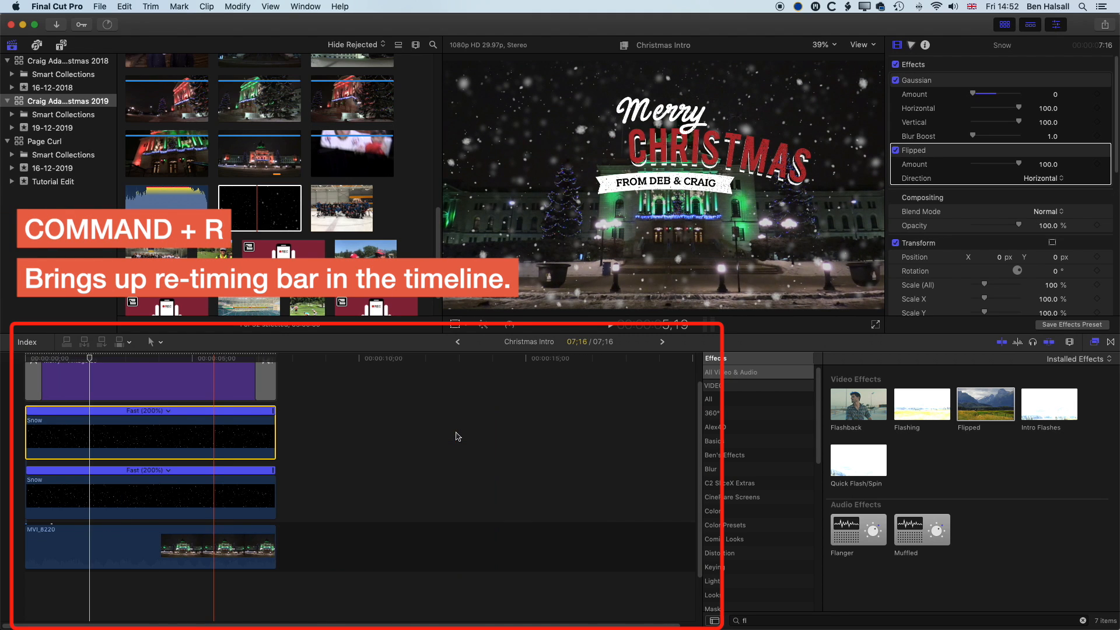
pyautogui.moveTo(275, 417)
pyautogui.mouseDown()
pyautogui.moveTo(221, 415)
pyautogui.moveTo(386, 418)
pyautogui.moveTo(275, 420)
pyautogui.mouseUp()
# - Play the Christmas Intro from the start to review the layered snow, and return the playhead to the beginning
pyautogui.click(24, 358)
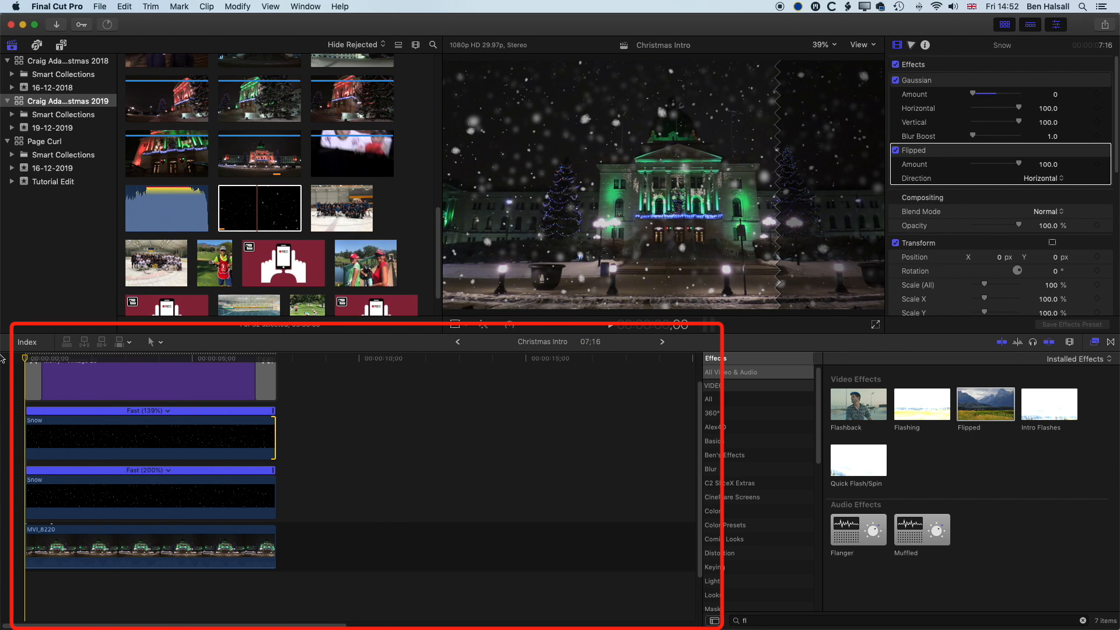
pyautogui.press('space')
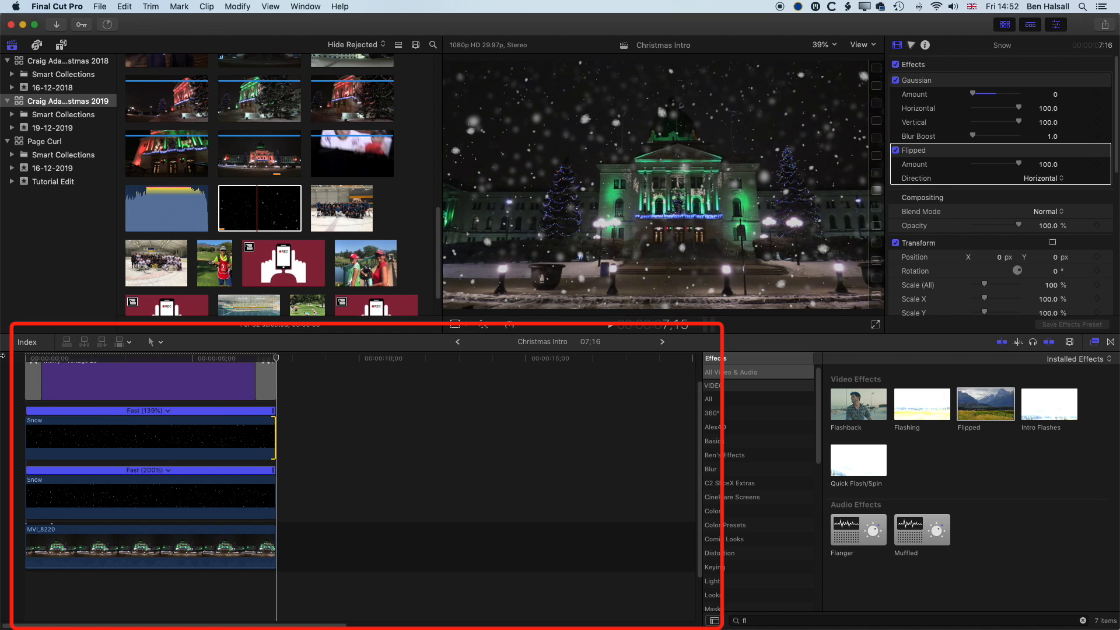
pyautogui.press('space')
pyautogui.press('Up')
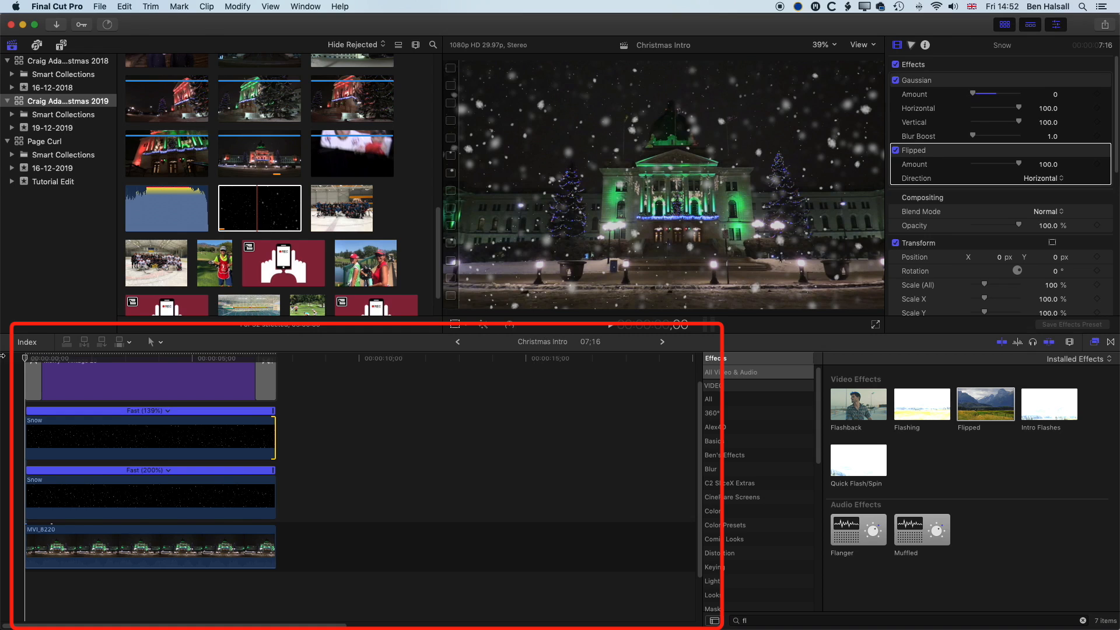